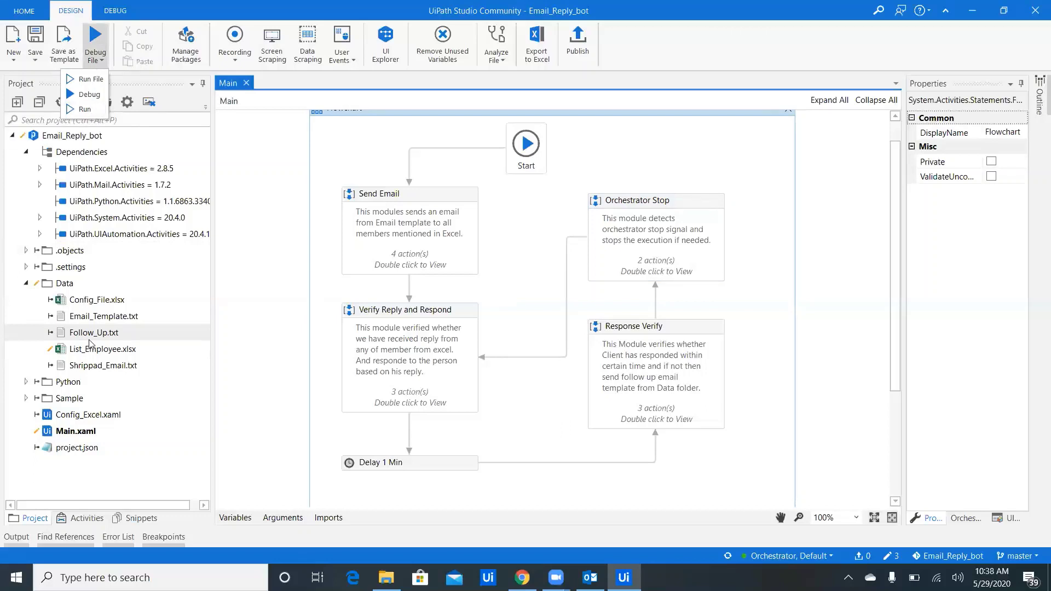
# Step: Select the email template and List_Employee.xlsx, then run the whole Email_Reply_bot project
pyautogui.click(92, 319)
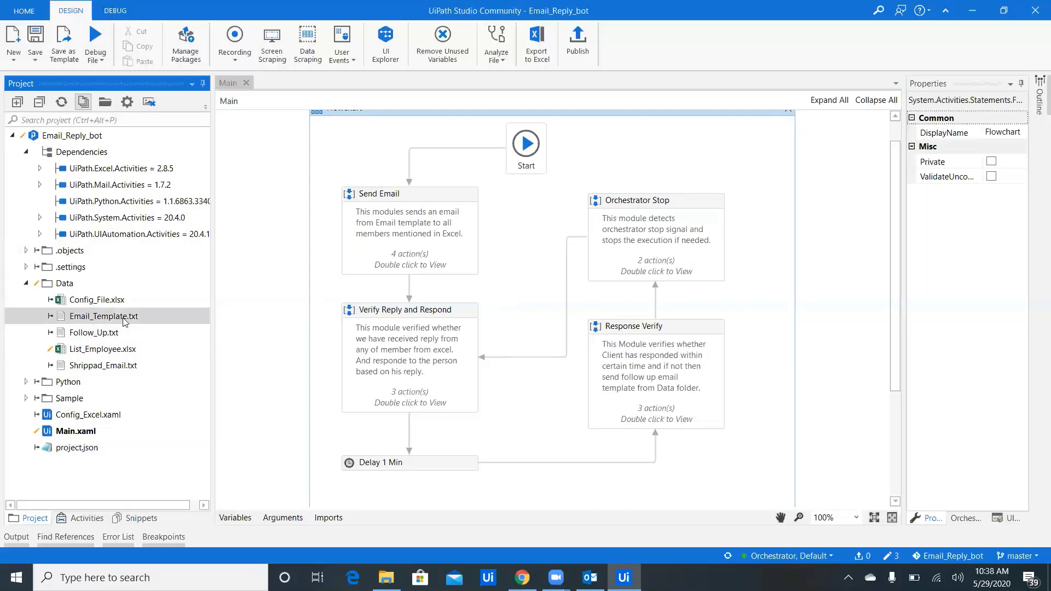
pyautogui.click(105, 351)
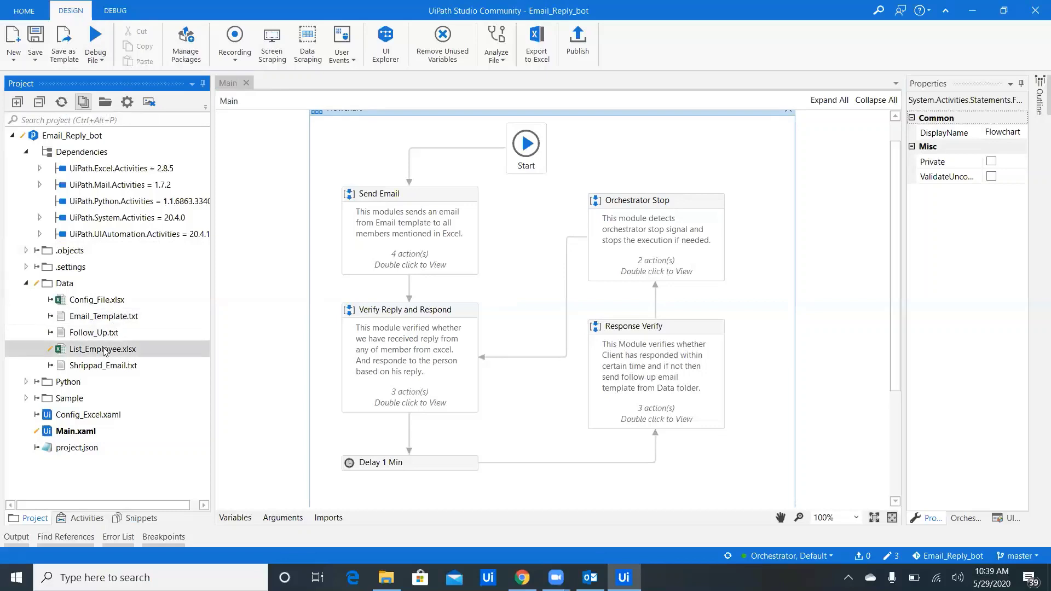
pyautogui.click(93, 60)
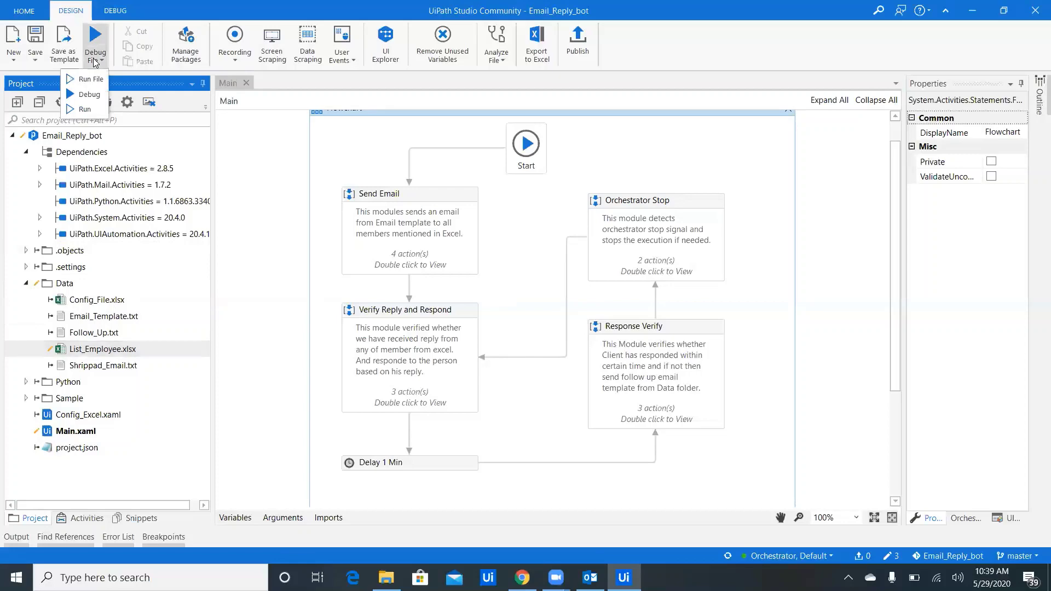
pyautogui.click(86, 110)
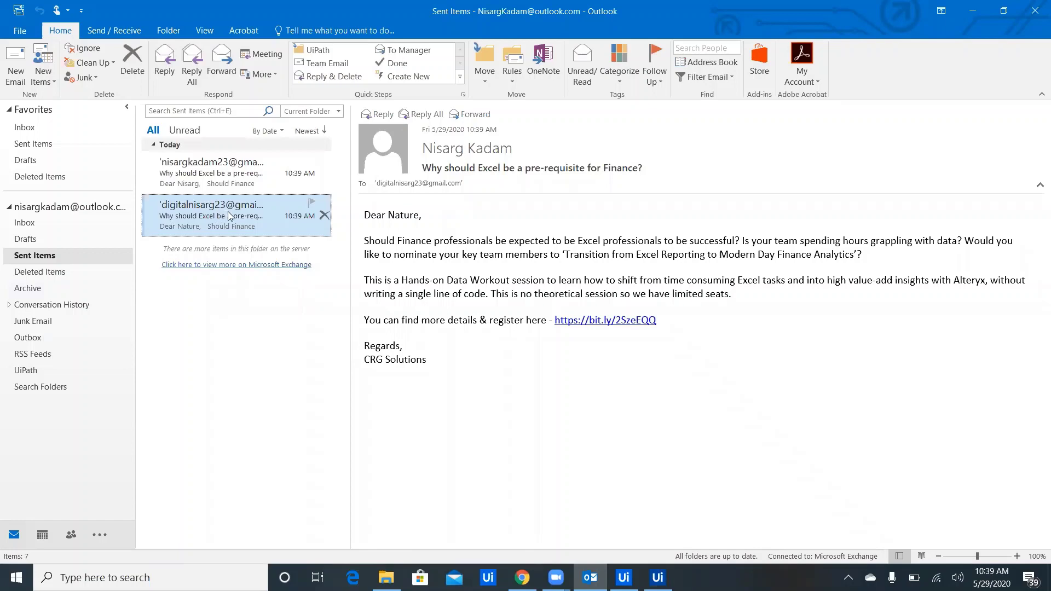
# Step: Preview the second sent Finance invitation in Outlook, then return to Gmail in Chrome
pyautogui.click(222, 189)
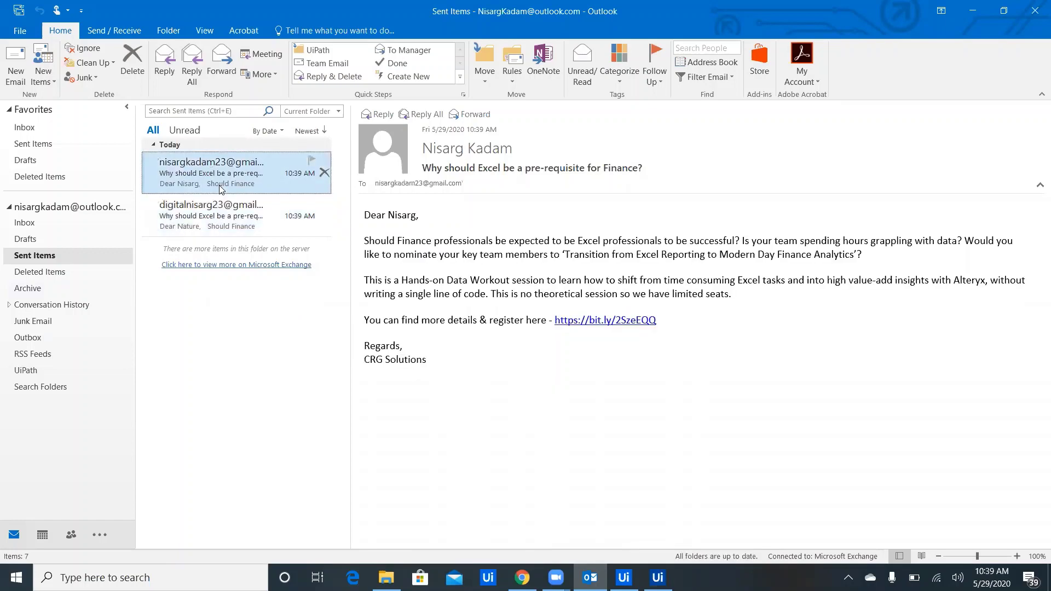
pyautogui.click(522, 578)
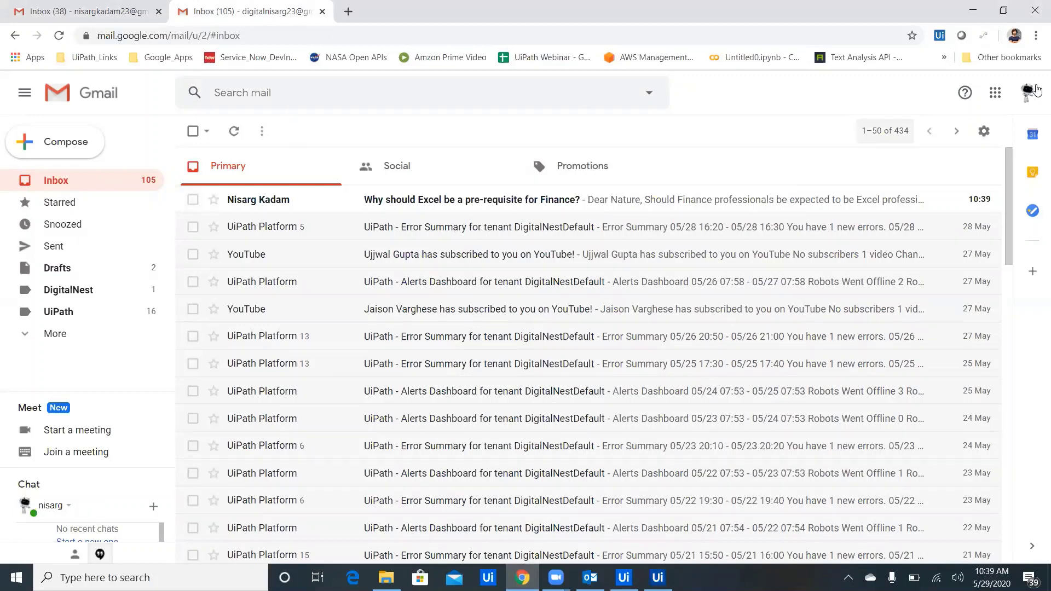
# Step: Reply 'Is there a recording available ?' to the Finance invitation and send it
pyautogui.click(393, 208)
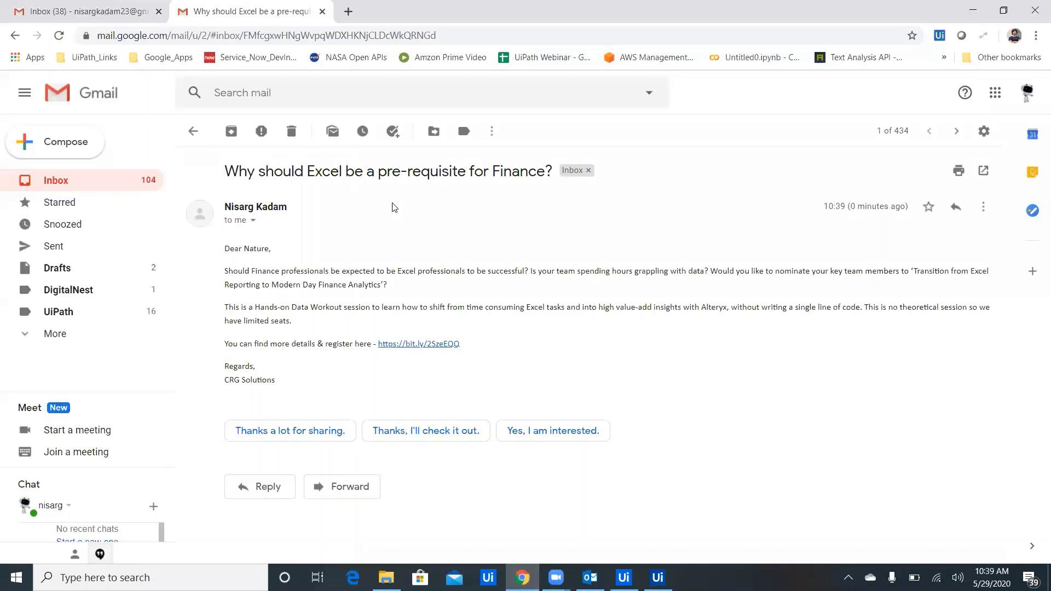
pyautogui.click(260, 493)
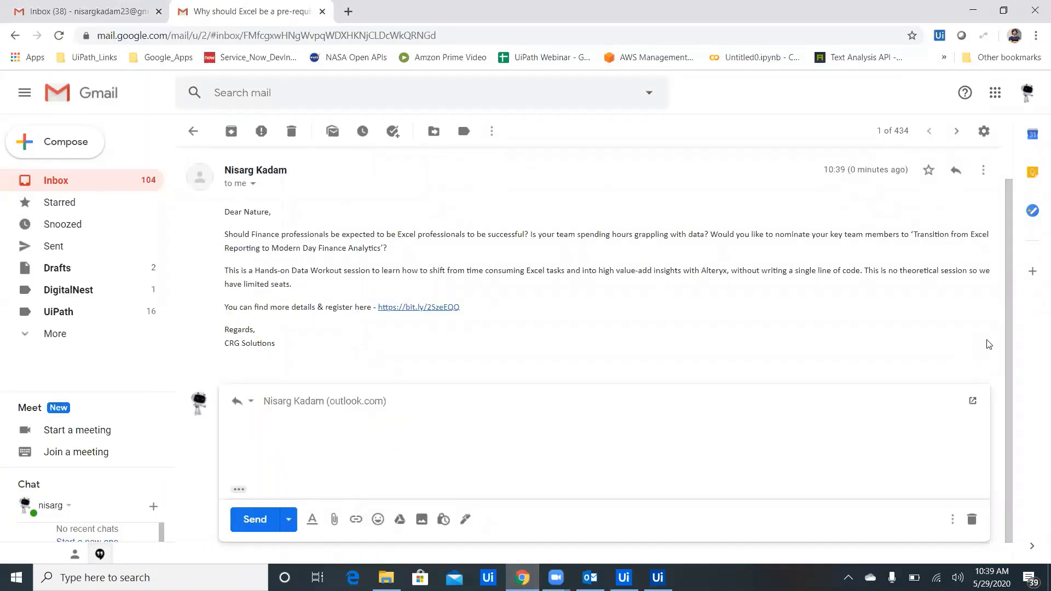
pyautogui.scroll(2, 1003, 345)
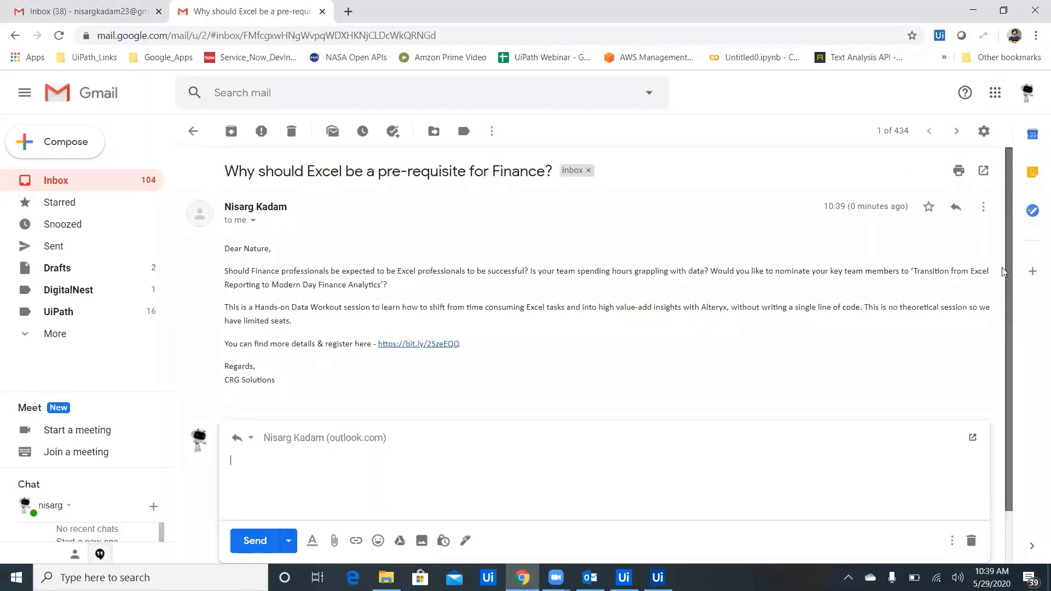
pyautogui.scroll(-2, 1002, 329)
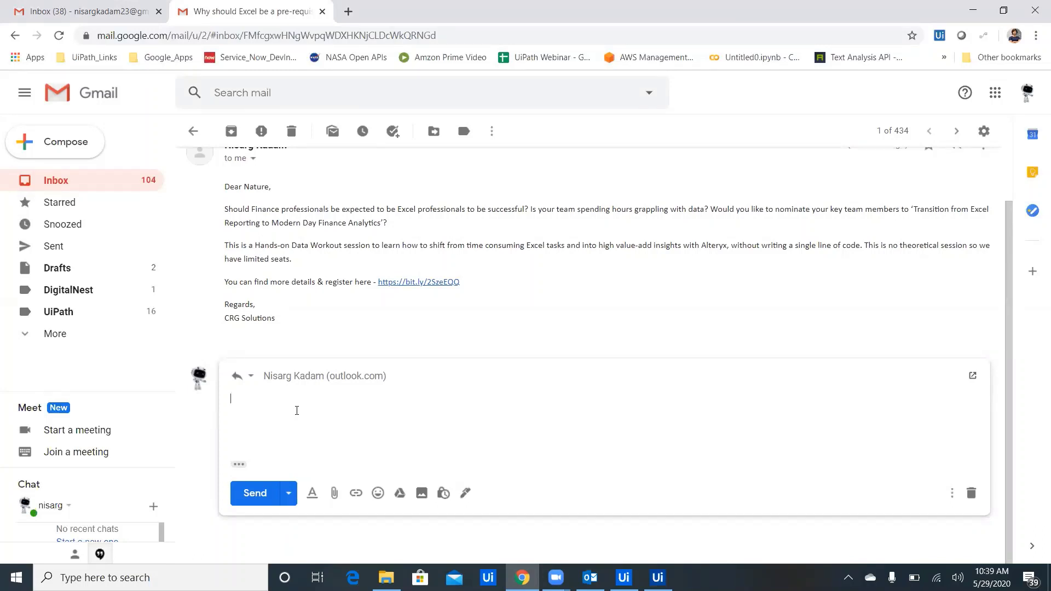
pyautogui.write('Is there ')
pyautogui.write('a rec')
pyautogui.write('odf')
pyautogui.write('rd')
pyautogui.write('ing ava')
pyautogui.write('ilable')
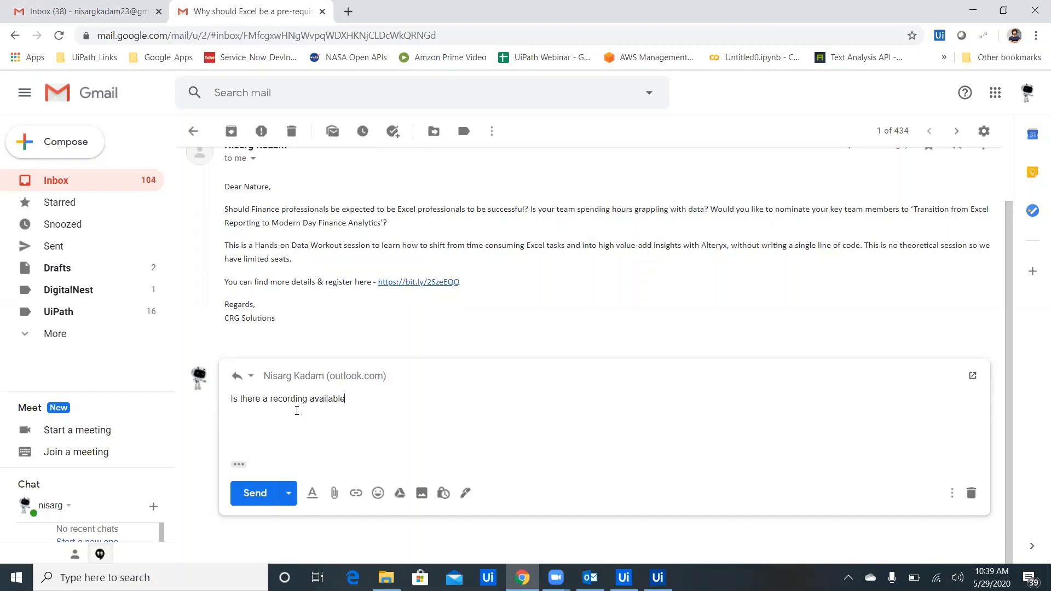
pyautogui.write('?')
pyautogui.click(256, 491)
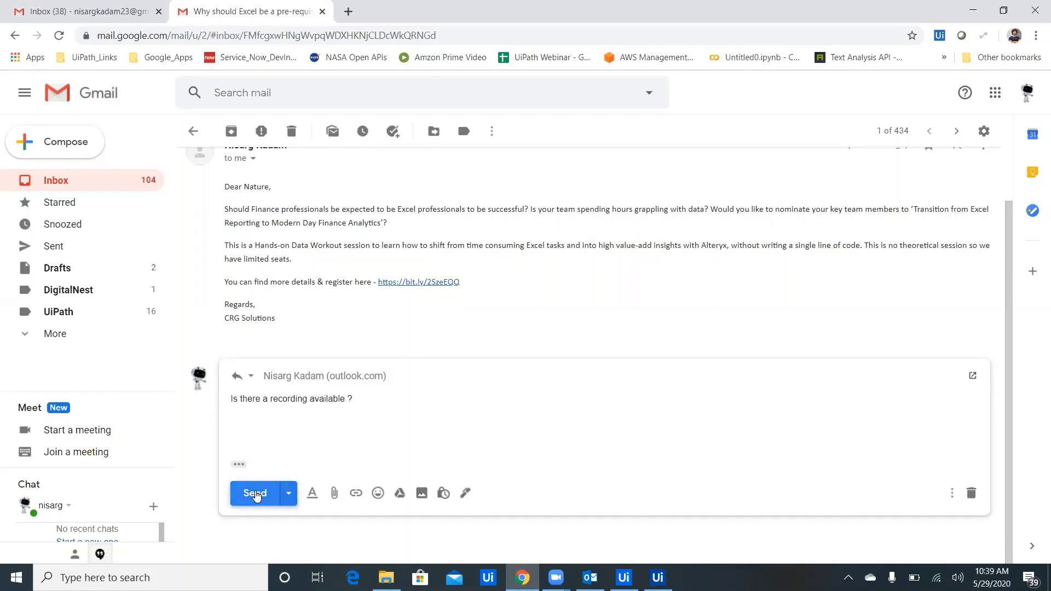
pyautogui.click(107, 11)
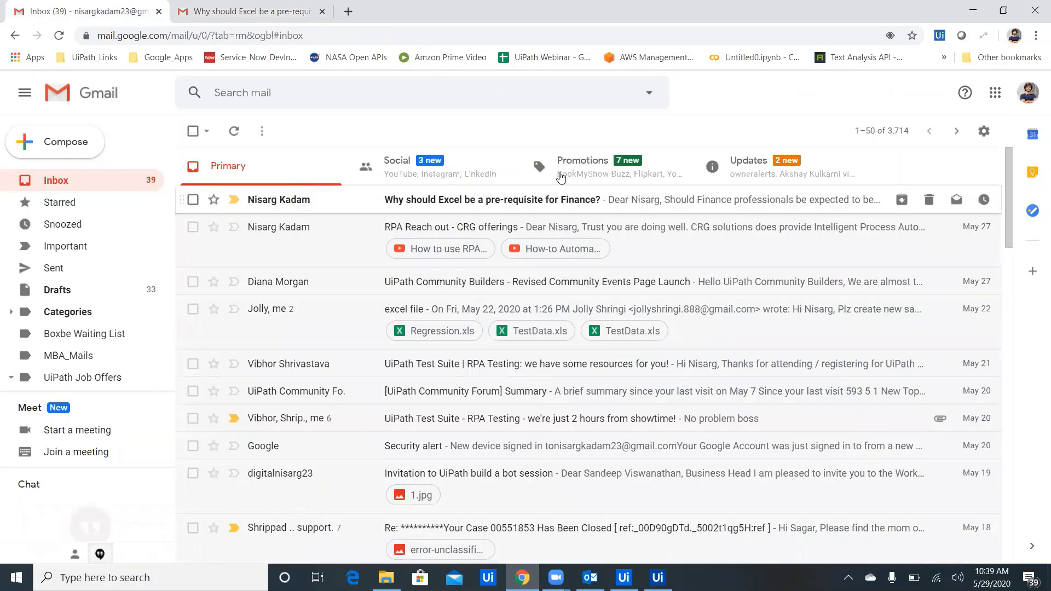
pyautogui.moveTo(575, 199)
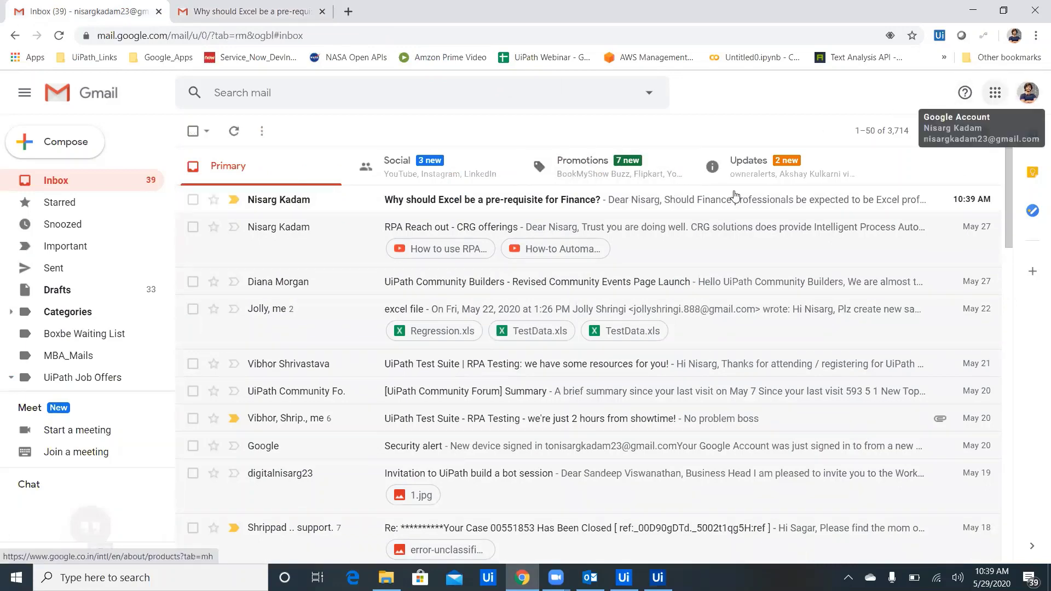
# Step: Reply 'Thank you for the invite. I have registered' to the Finance email and send it
pyautogui.click(495, 211)
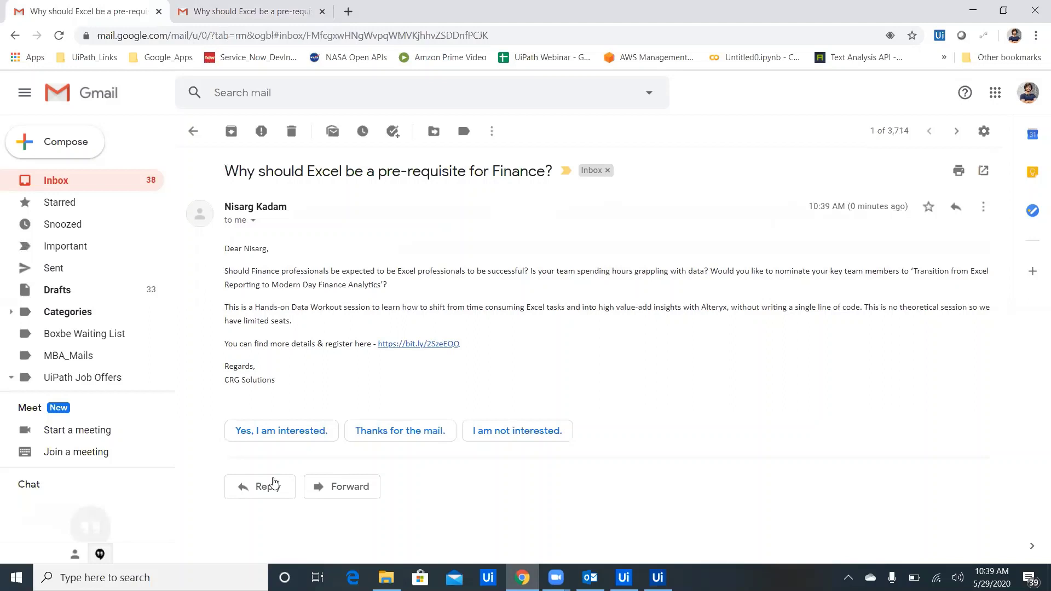
pyautogui.click(246, 490)
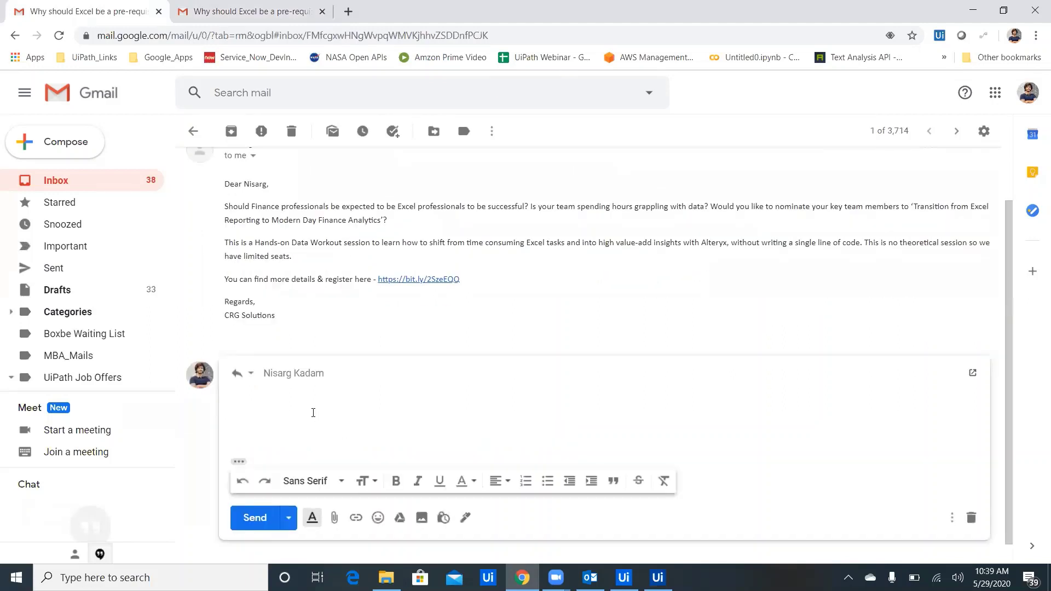
pyautogui.write('Thank you d')
pyautogui.press('BackSpace')
pyautogui.write('for the')
pyautogui.write(' invite')
pyautogui.press('BackSpace')
pyautogui.write('. I ha')
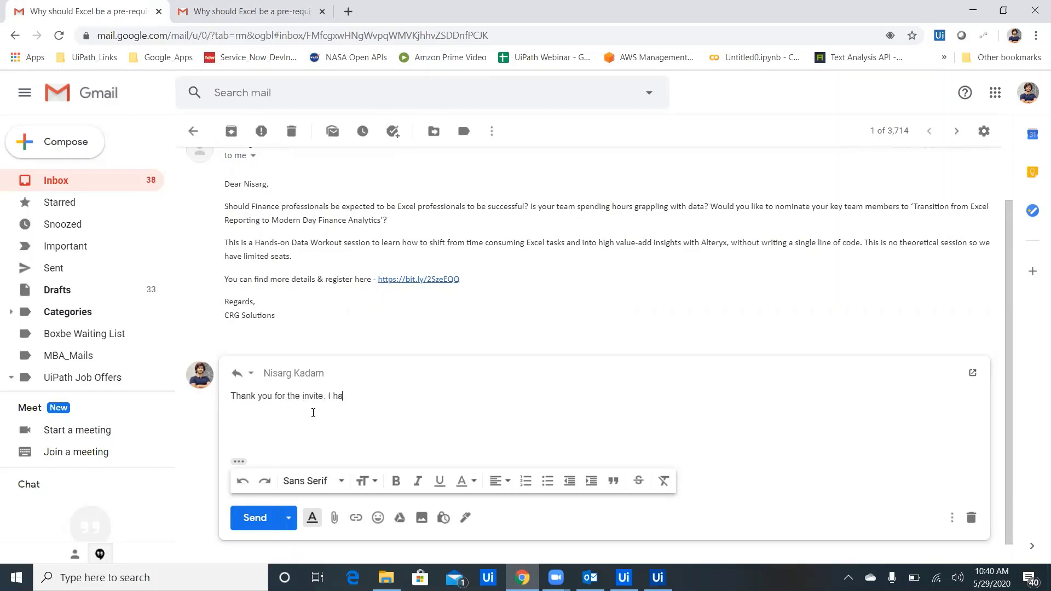
pyautogui.write('ve register')
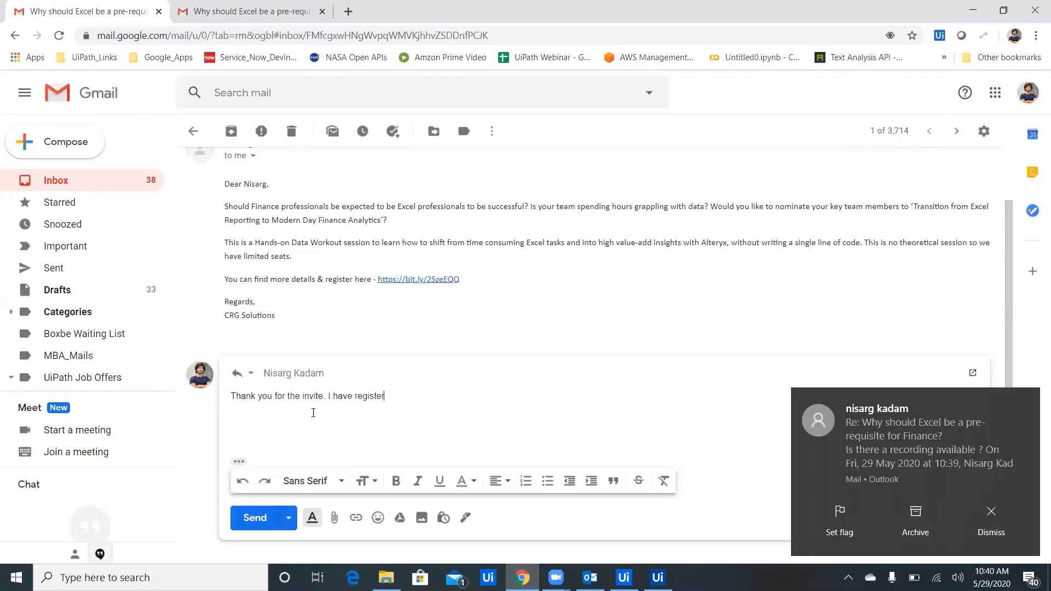
pyautogui.write('ed.')
pyautogui.click(257, 517)
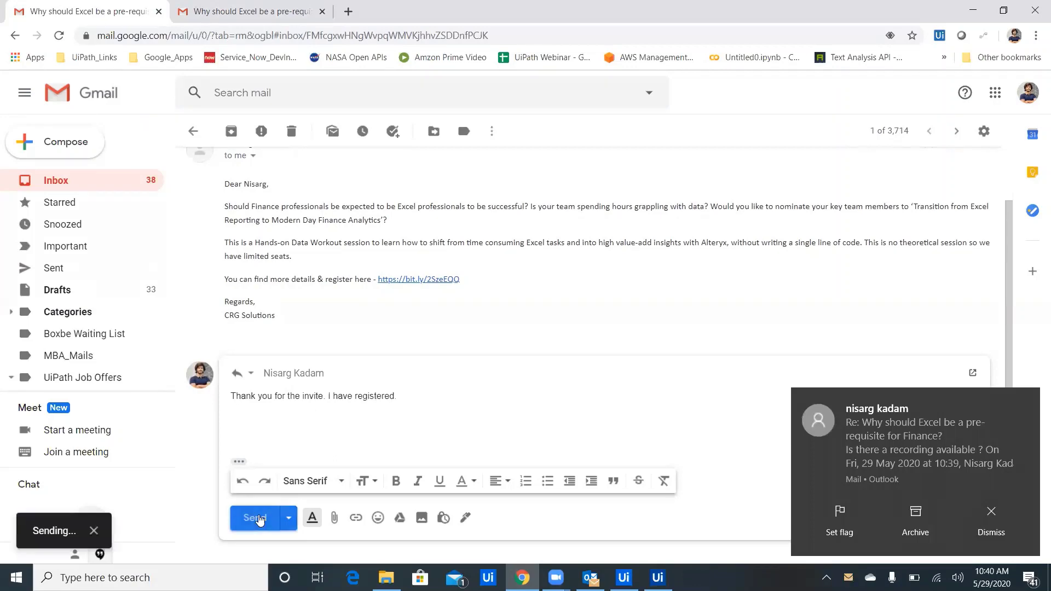
# Step: Bring Outlook forward and view the 'Is there a recording available ?' reply in the Inbox
pyautogui.click(589, 518)
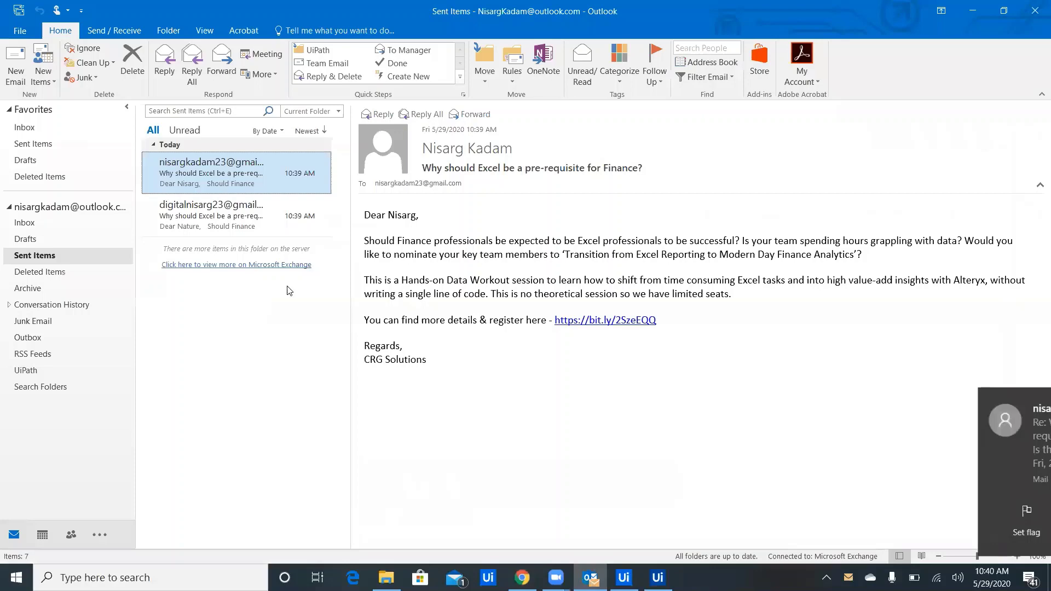
pyautogui.click(39, 228)
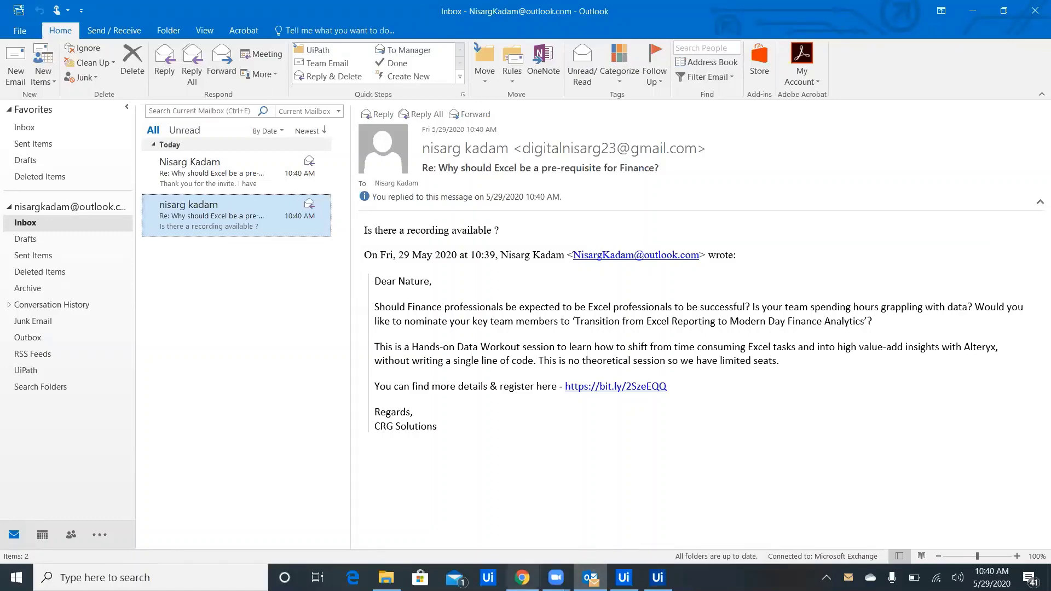
# Step: In the second Gmail account, open the 'Why should Excel be a pre-requisite for Finance?' thread
pyautogui.click(522, 577)
pyautogui.click(230, 8)
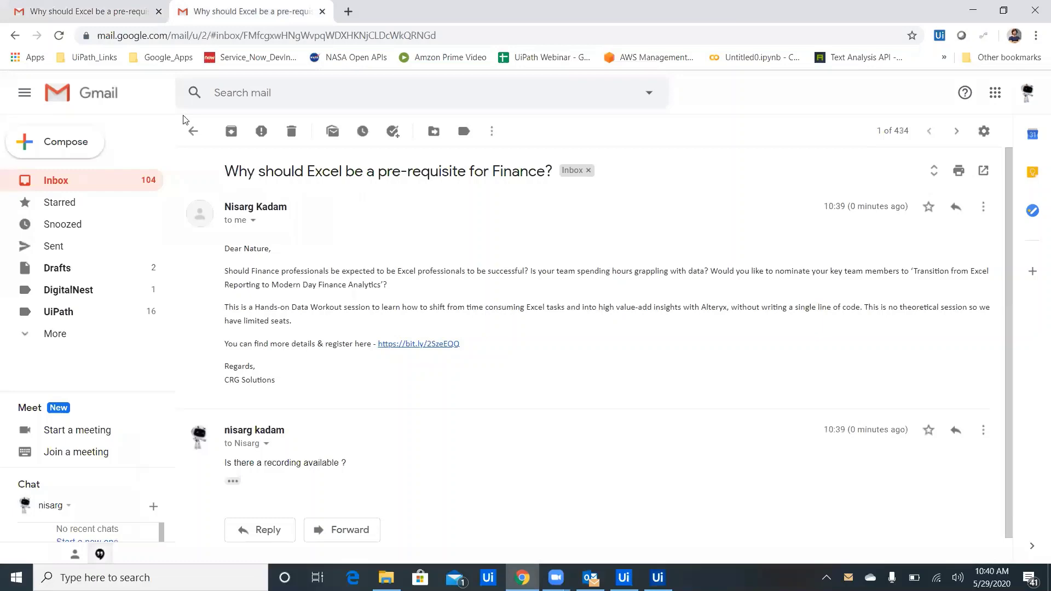
pyautogui.click(192, 132)
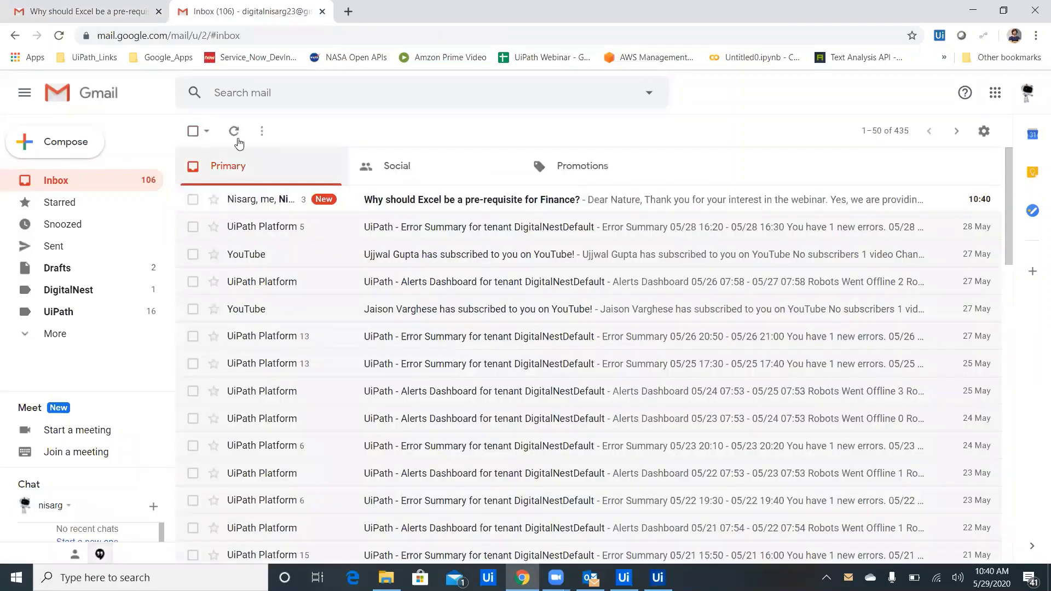
pyautogui.click(473, 204)
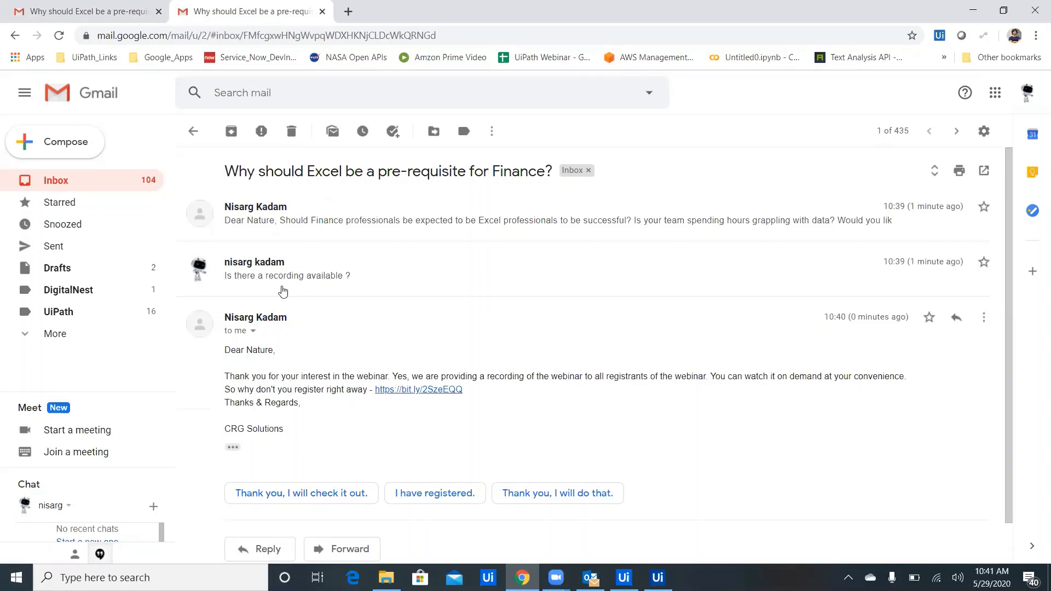
# Step: Refresh the other account's inbox and open the updated Excel-for-Finance thread
pyautogui.click(115, 10)
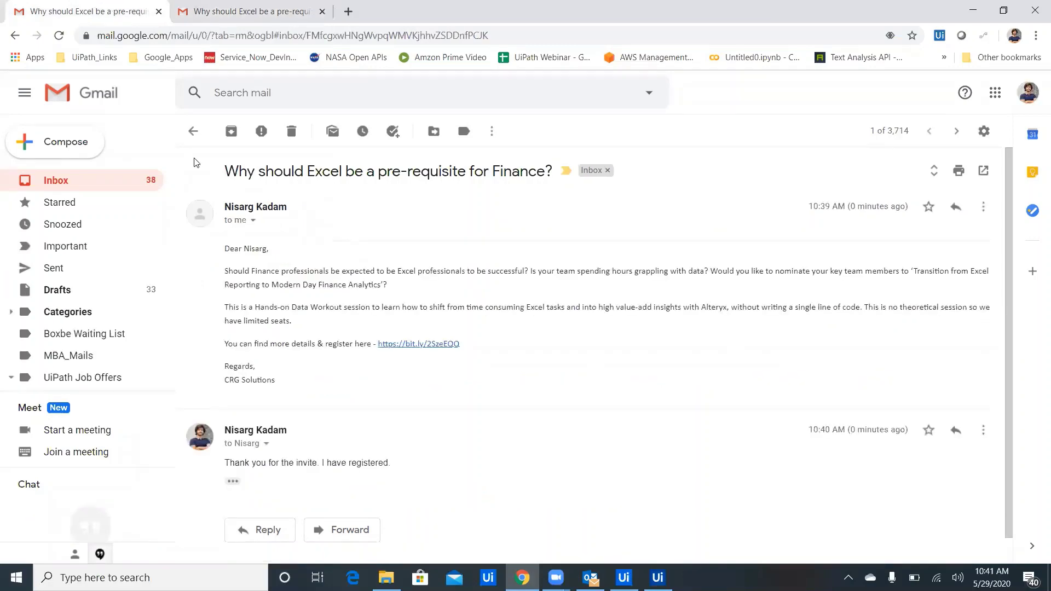
pyautogui.click(191, 130)
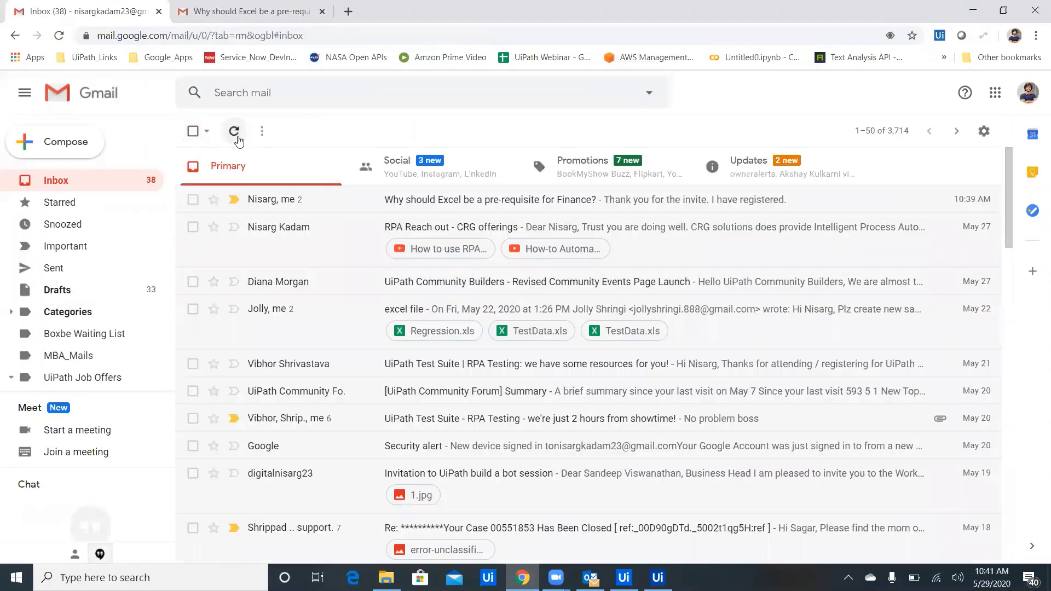
pyautogui.click(237, 141)
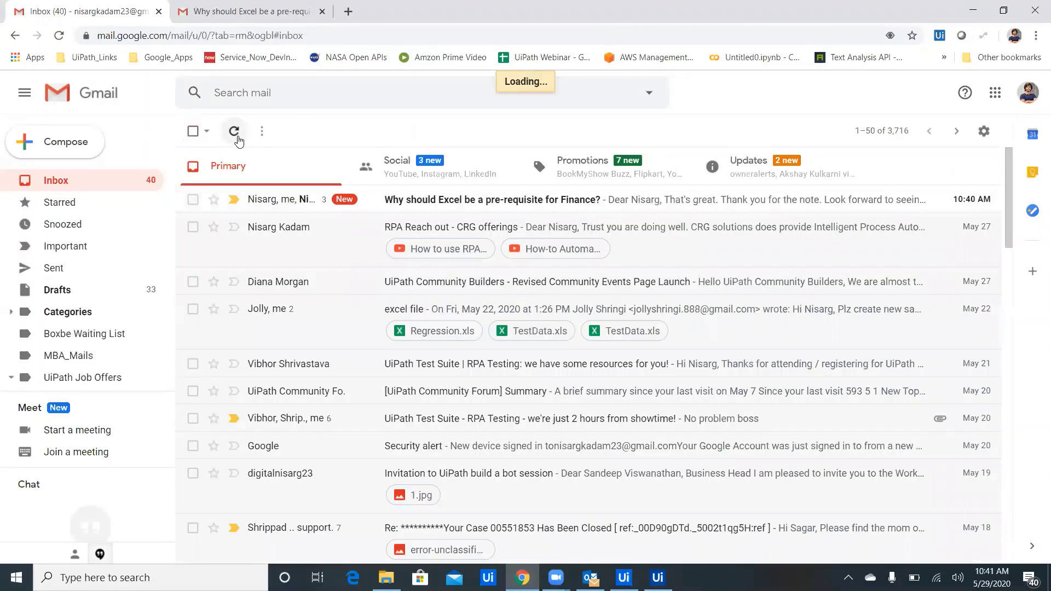
pyautogui.click(554, 198)
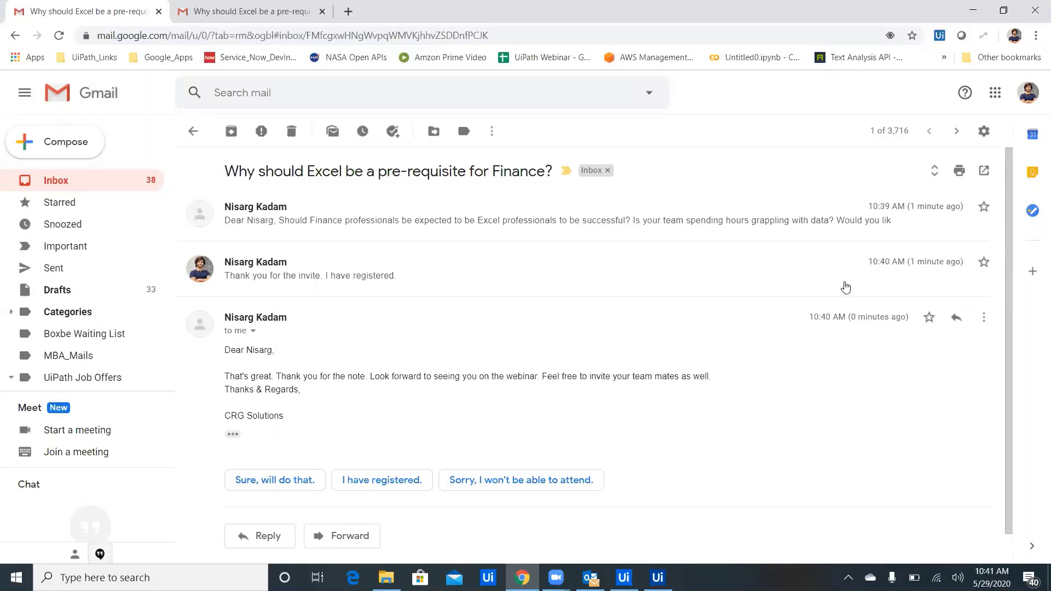
pyautogui.scroll(-1, 1009, 302)
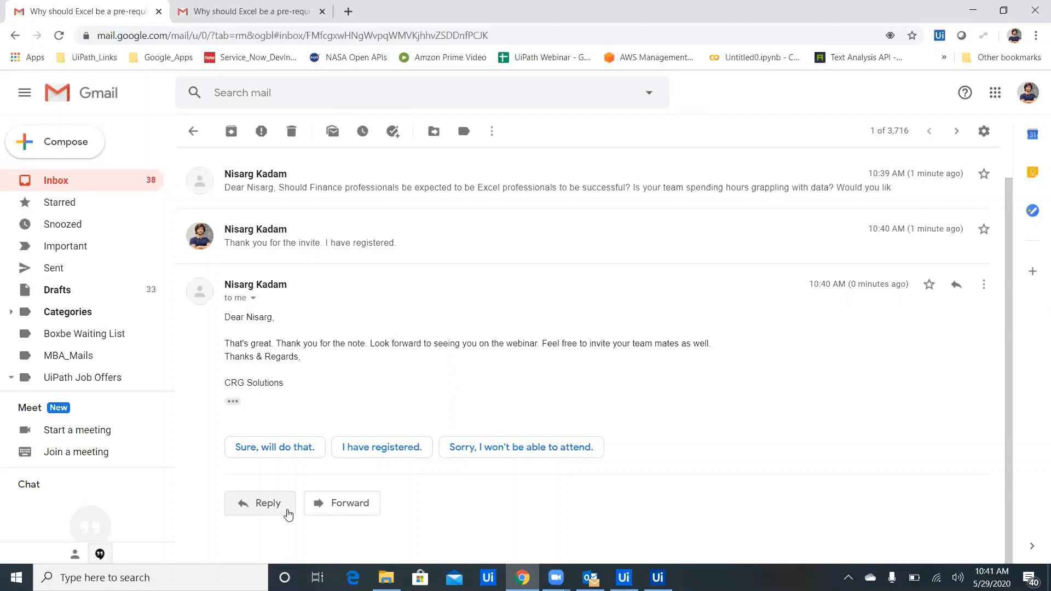
# Step: Write a reply thanking for the options and saying you registered for one webinar
pyautogui.click(271, 505)
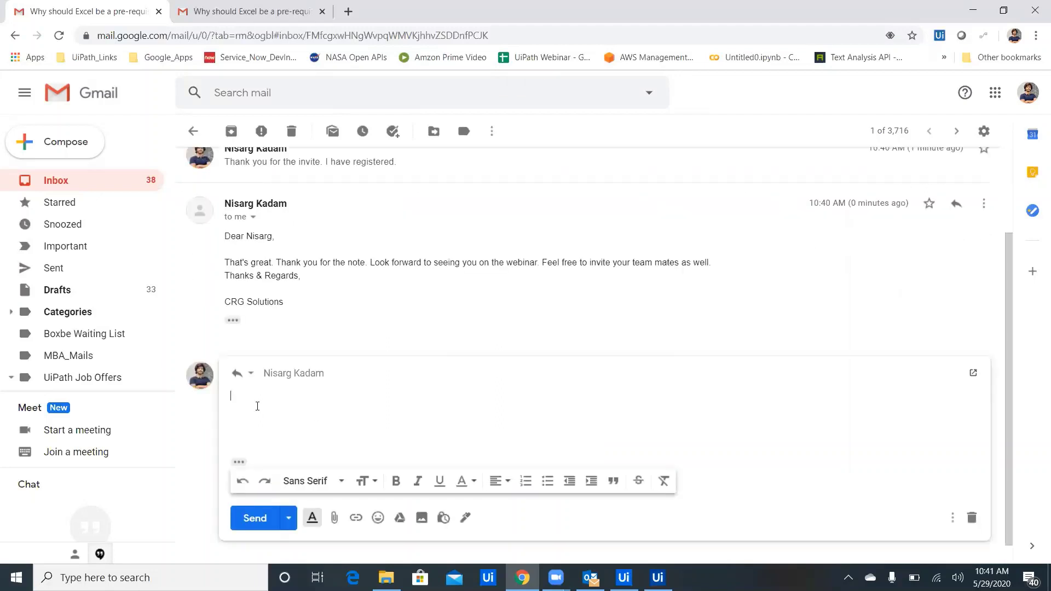
pyautogui.write('Than')
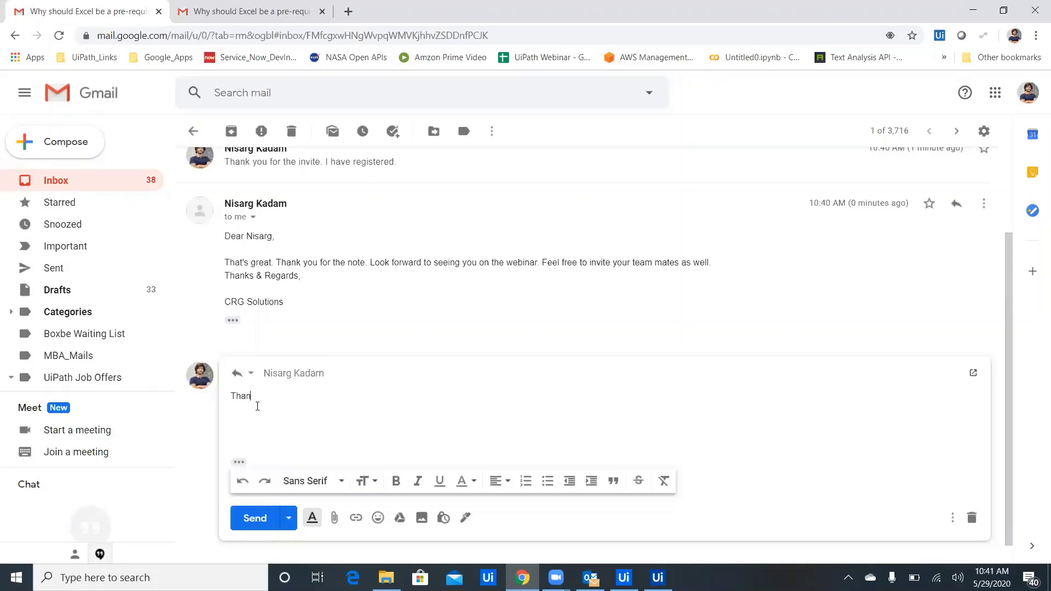
pyautogui.write('k you ')
pyautogui.write('for sharing ')
pyautogui.write('the o')
pyautogui.write('ptions. ')
pyautogui.write('I have regist')
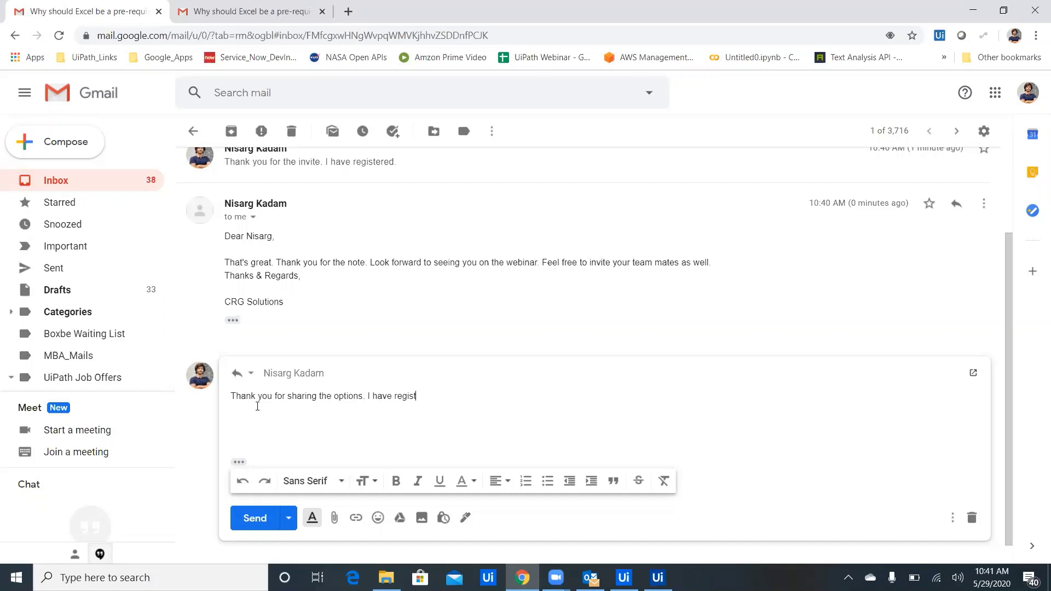
pyautogui.write('ered to one')
pyautogui.write(' of the w')
pyautogui.write('ebinae')
pyautogui.write('r. It sound')
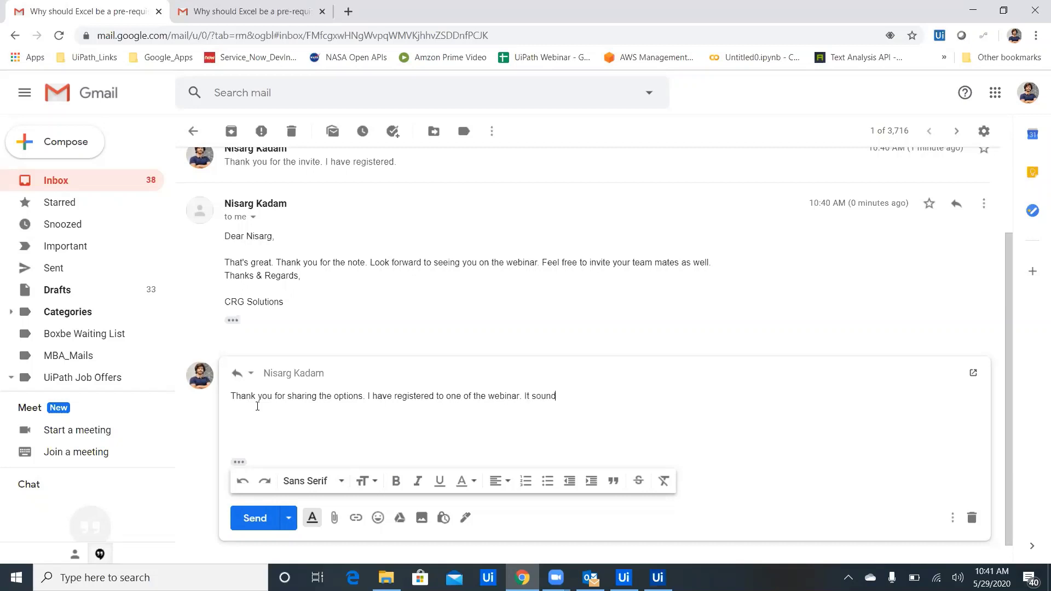
pyautogui.write('ed inte')
pyautogui.press('Tab')
# Step: Send the reply, then reopen the Finance thread and expand the bot's automatic response
pyautogui.click(254, 522)
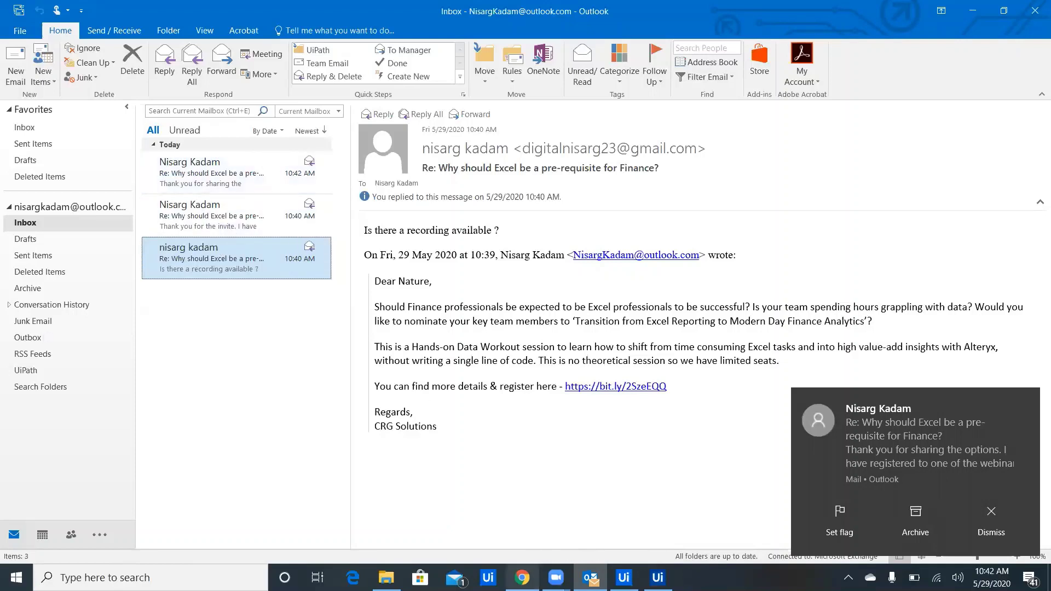
pyautogui.click(522, 578)
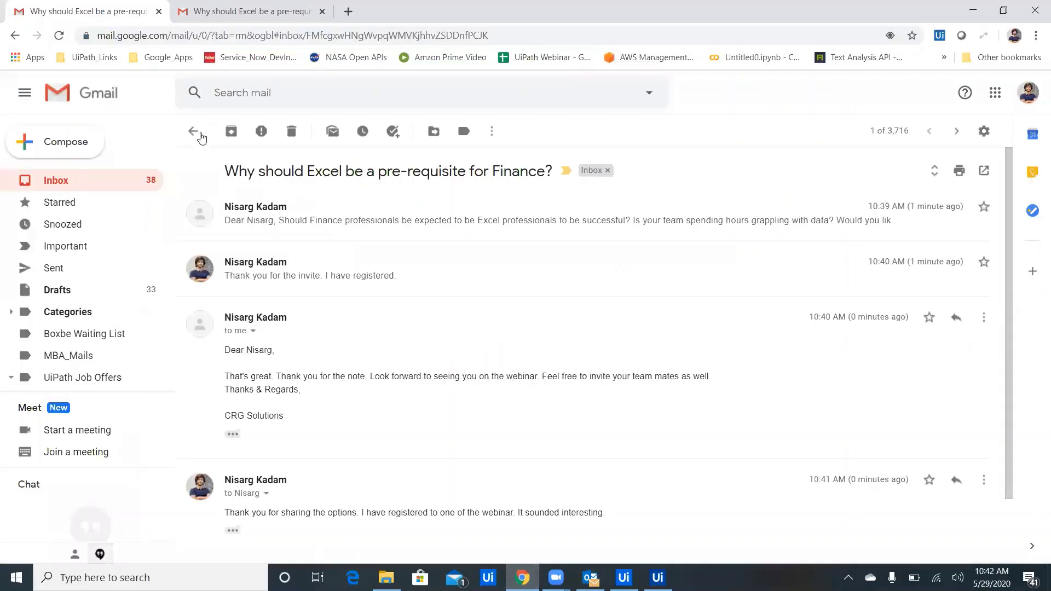
pyautogui.click(194, 131)
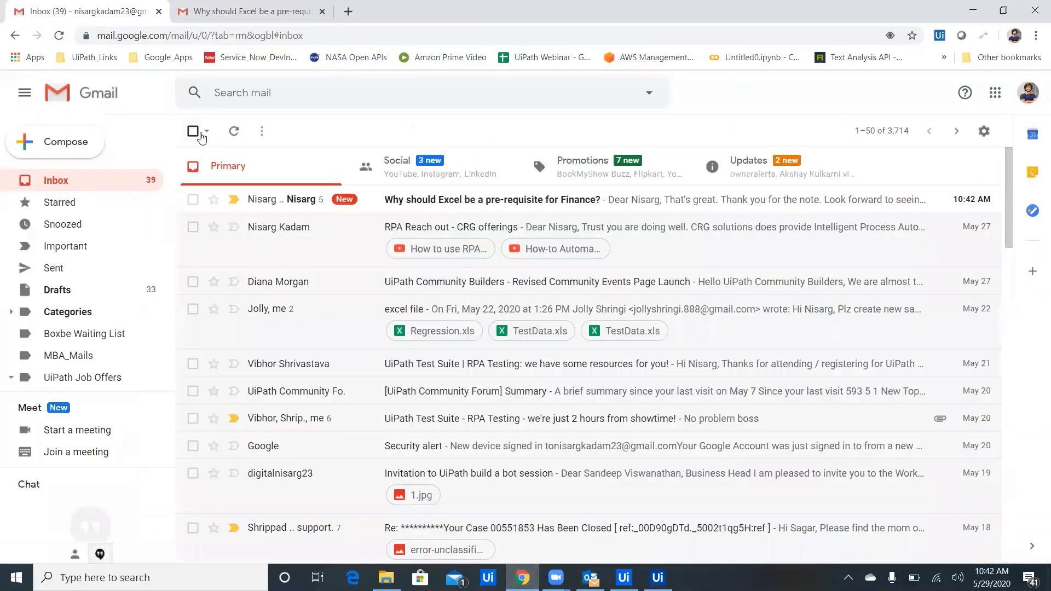
pyautogui.click(519, 202)
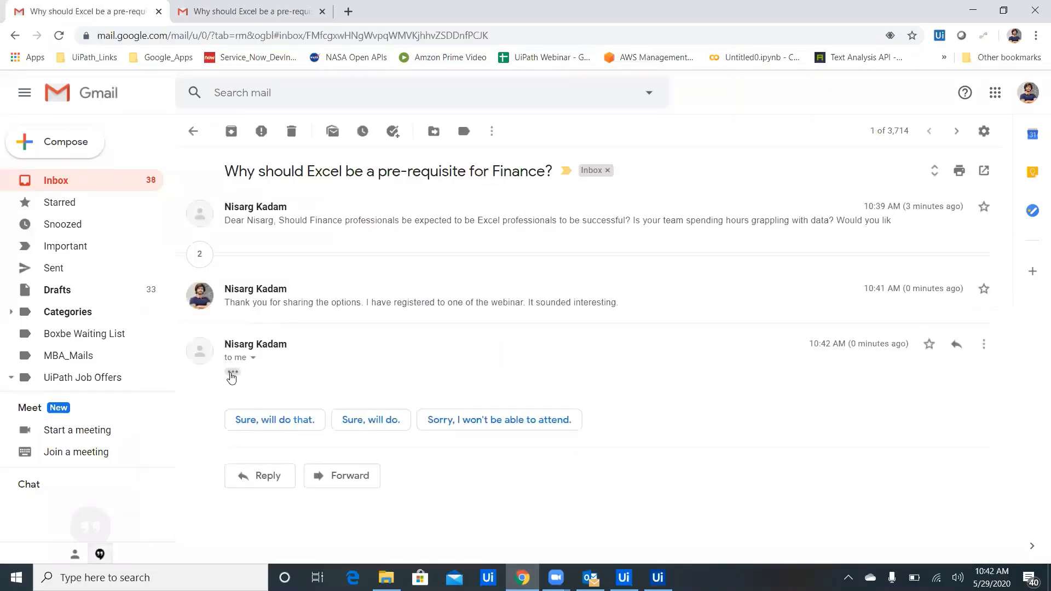
pyautogui.click(232, 372)
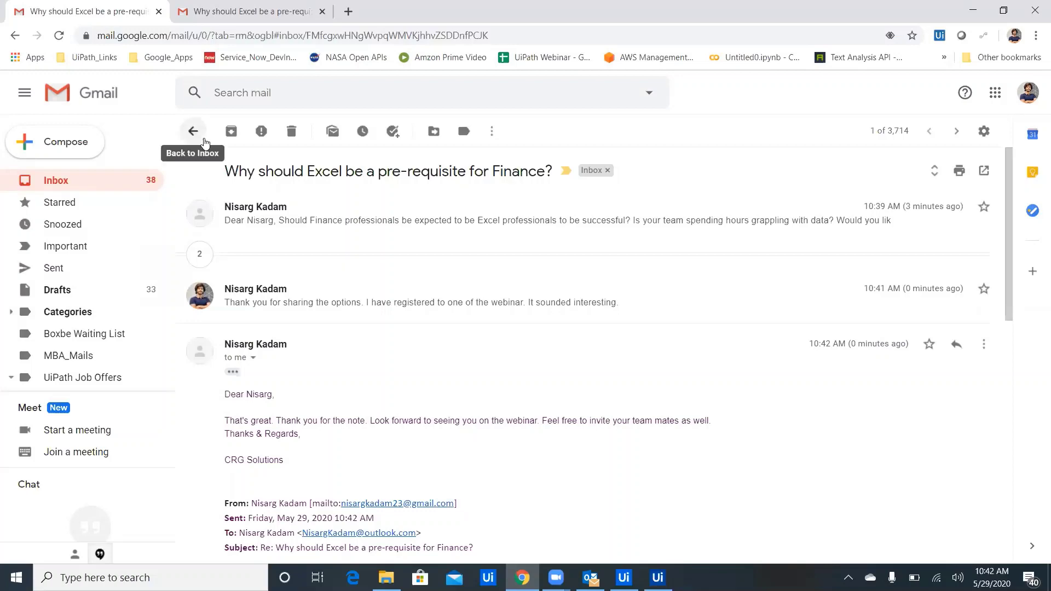
# Step: Return both Gmail accounts to their inboxes and check the new reply in Outlook
pyautogui.click(195, 131)
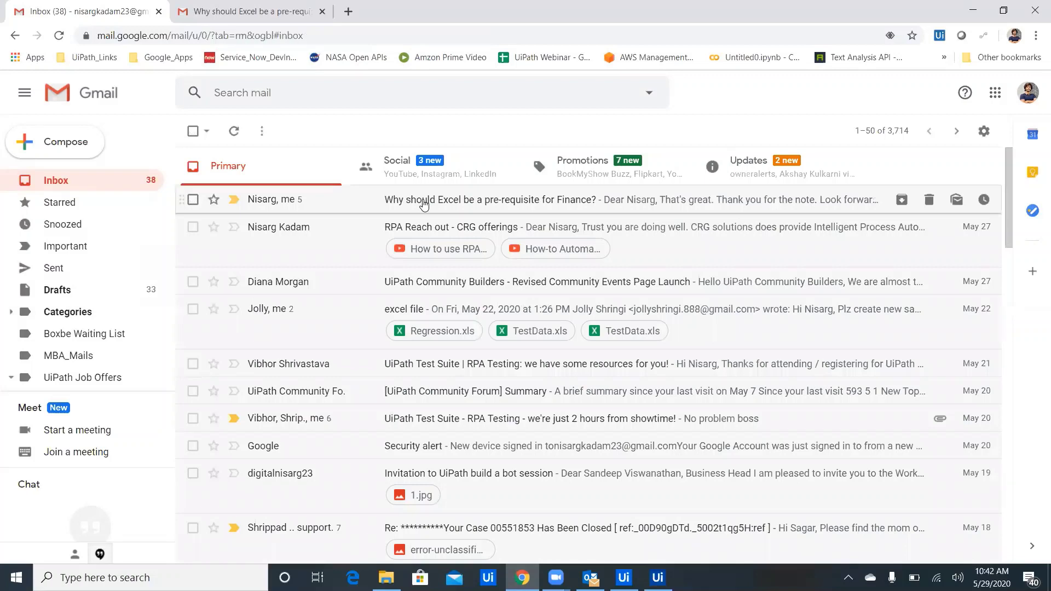
pyautogui.click(271, 10)
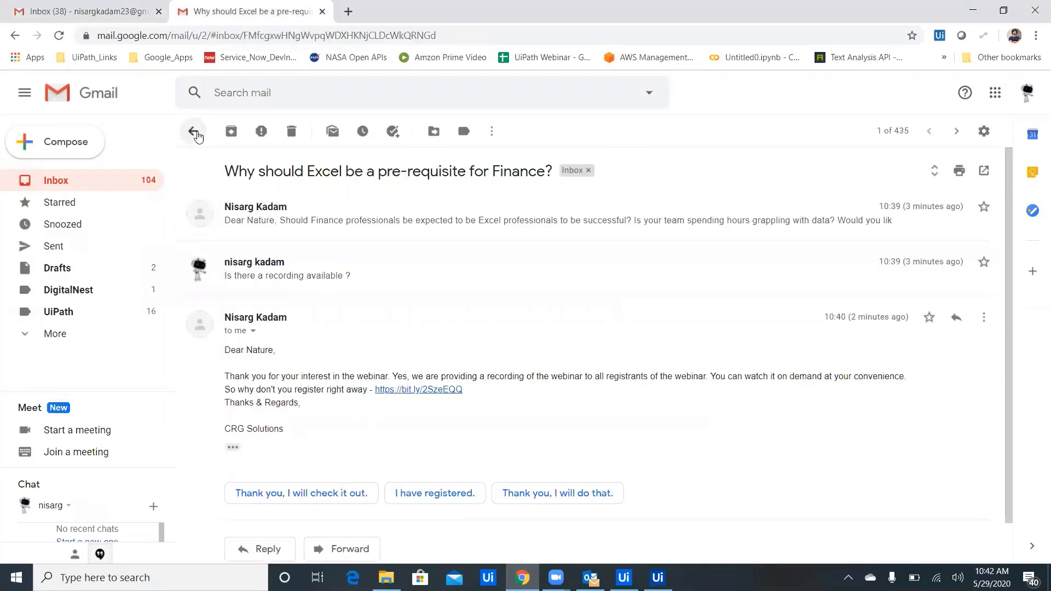
pyautogui.click(195, 134)
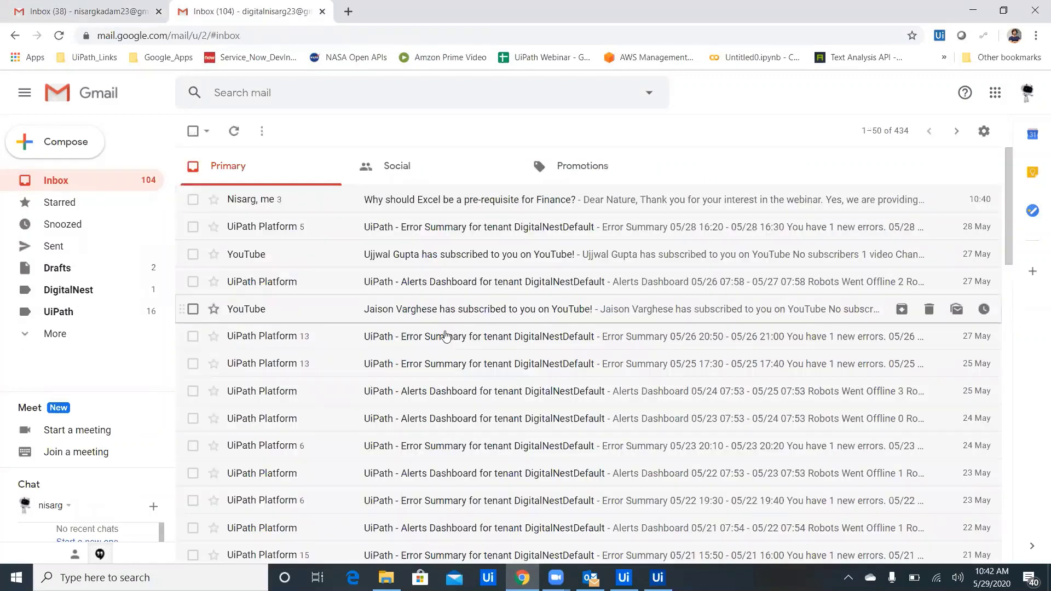
pyautogui.click(591, 578)
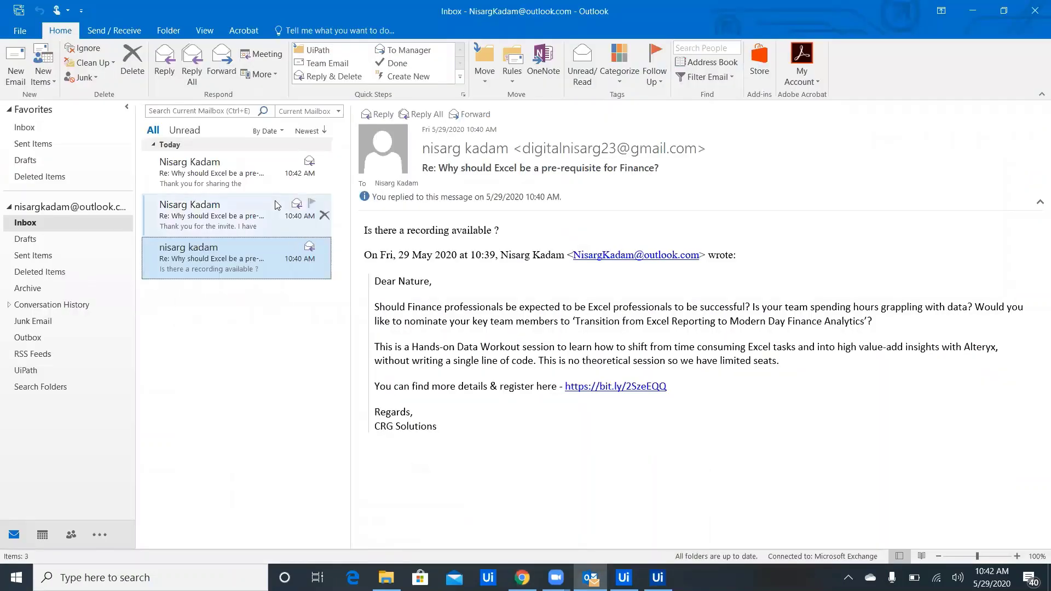
pyautogui.click(974, 12)
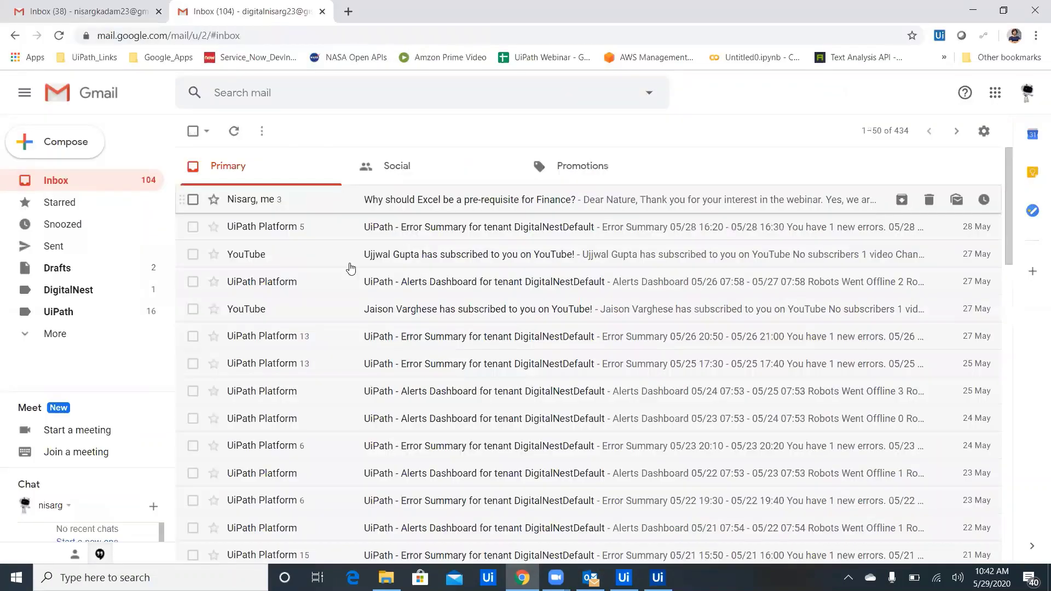
# Step: Switch to UiPath Studio and stop the Email_Reply_bot run
pyautogui.click(623, 578)
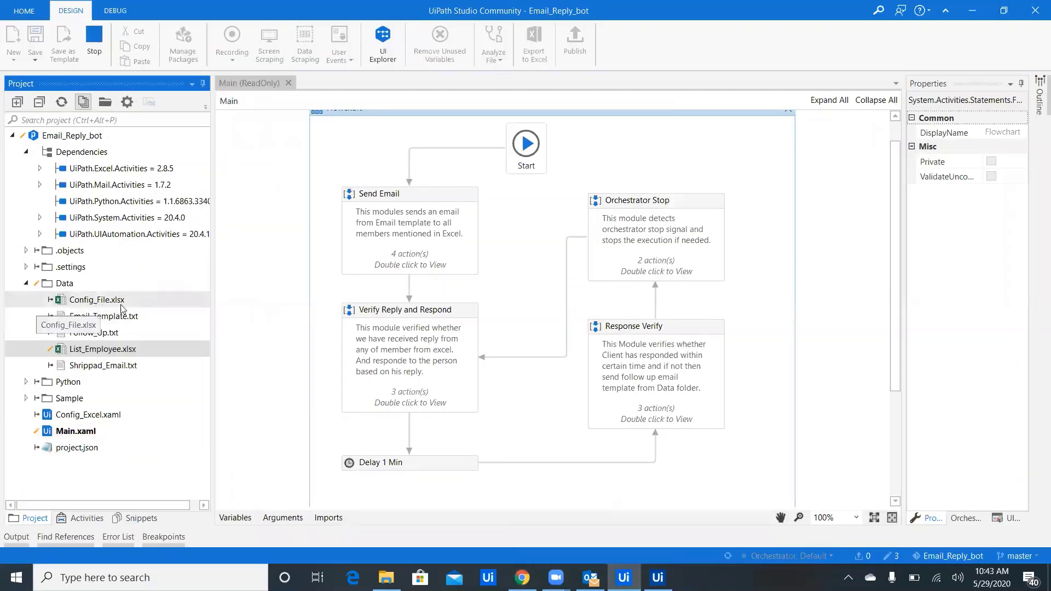
pyautogui.click(91, 46)
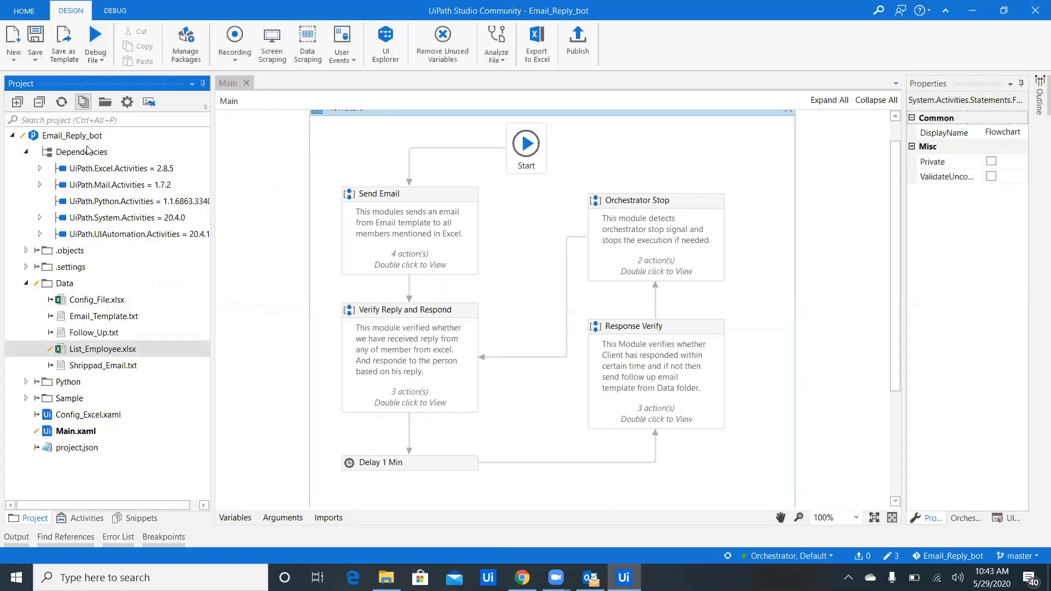
# Step: Open Config_File.xlsx and review the Input_Excel, InMail_Subject and Username values in B2–B4
pyautogui.doubleClick(88, 301)
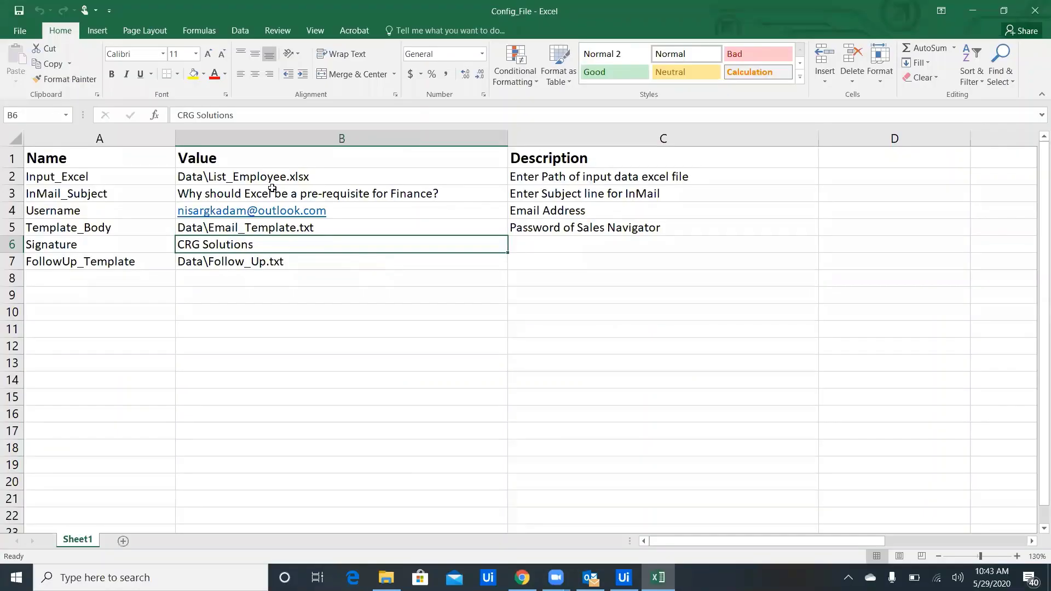
pyautogui.click(278, 177)
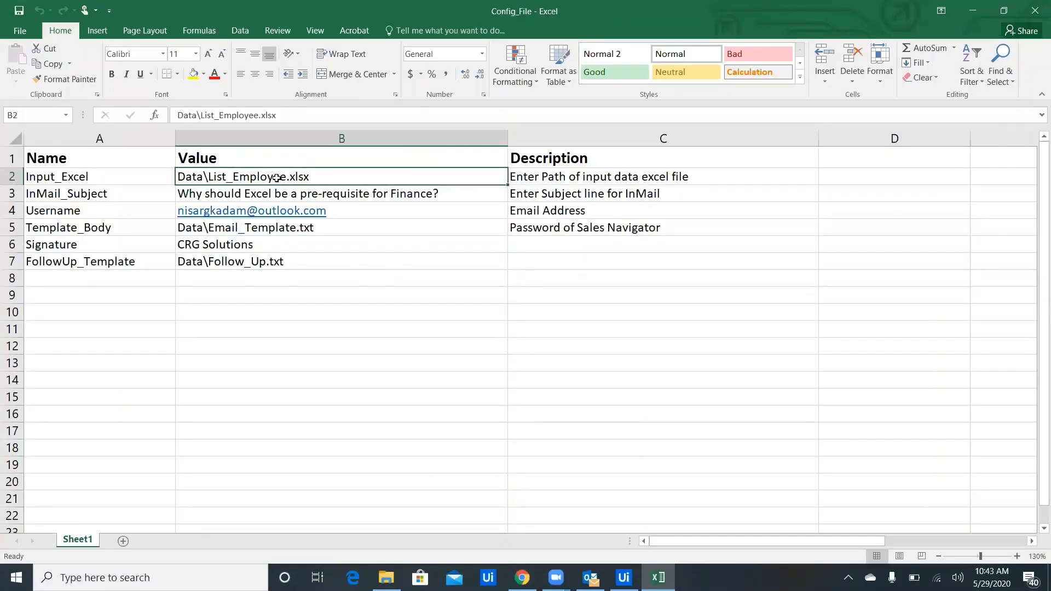
pyautogui.press('Left')
pyautogui.press('Right')
pyautogui.click(271, 194)
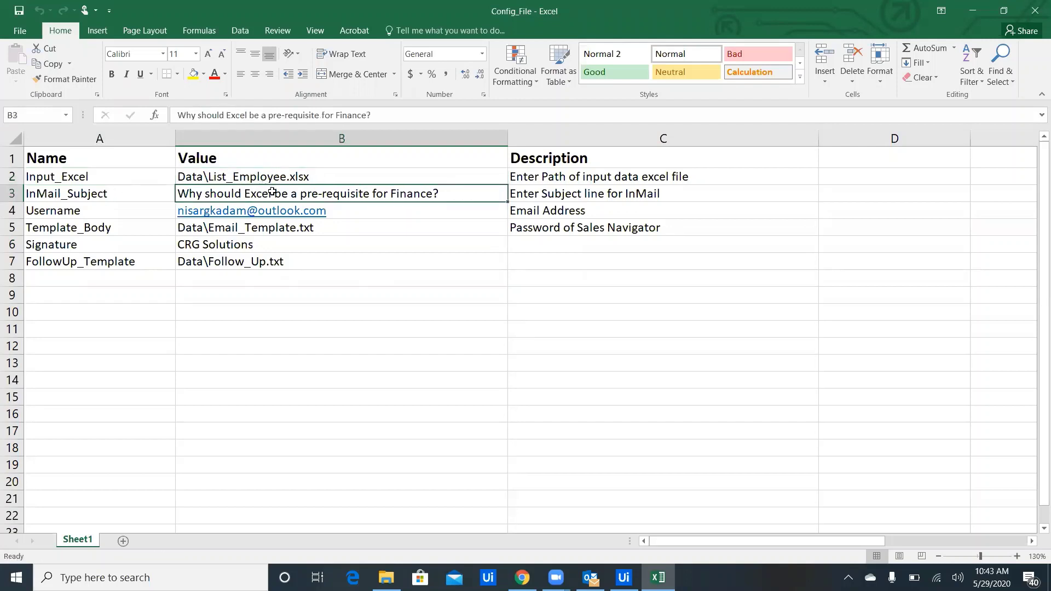
pyautogui.click(357, 212)
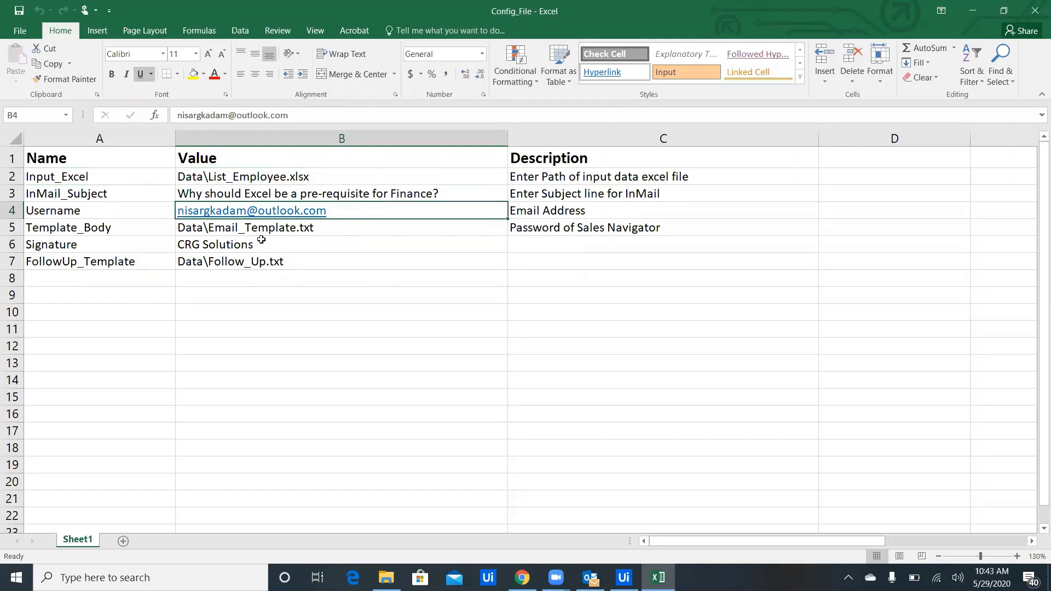
# Step: Review the Template_Body, Signature and FollowUp_Template values, then minimize Excel and open List_Employee.xlsx
pyautogui.click(322, 233)
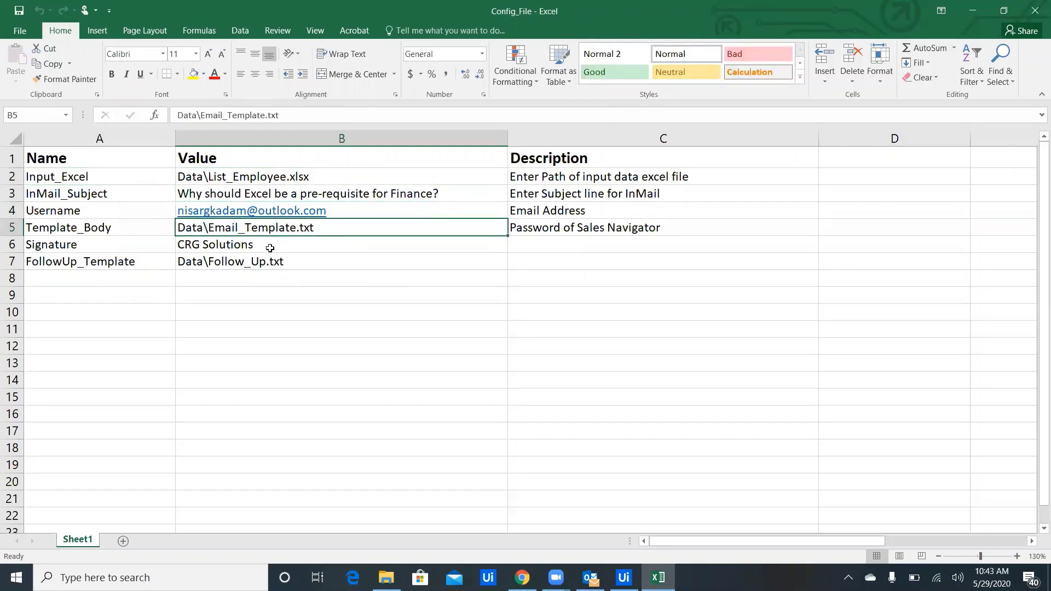
pyautogui.click(270, 248)
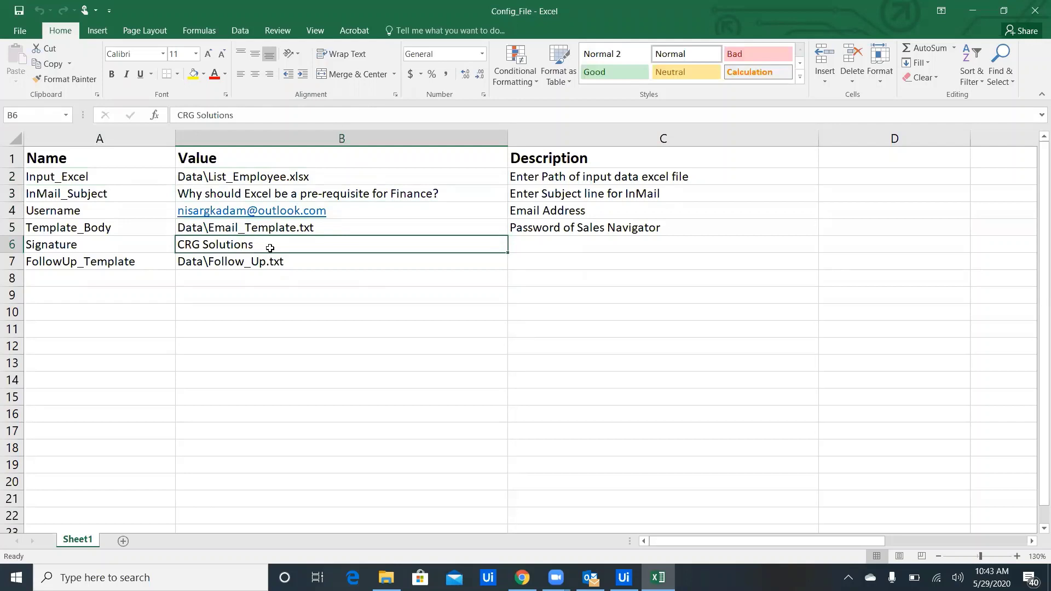
pyautogui.click(263, 260)
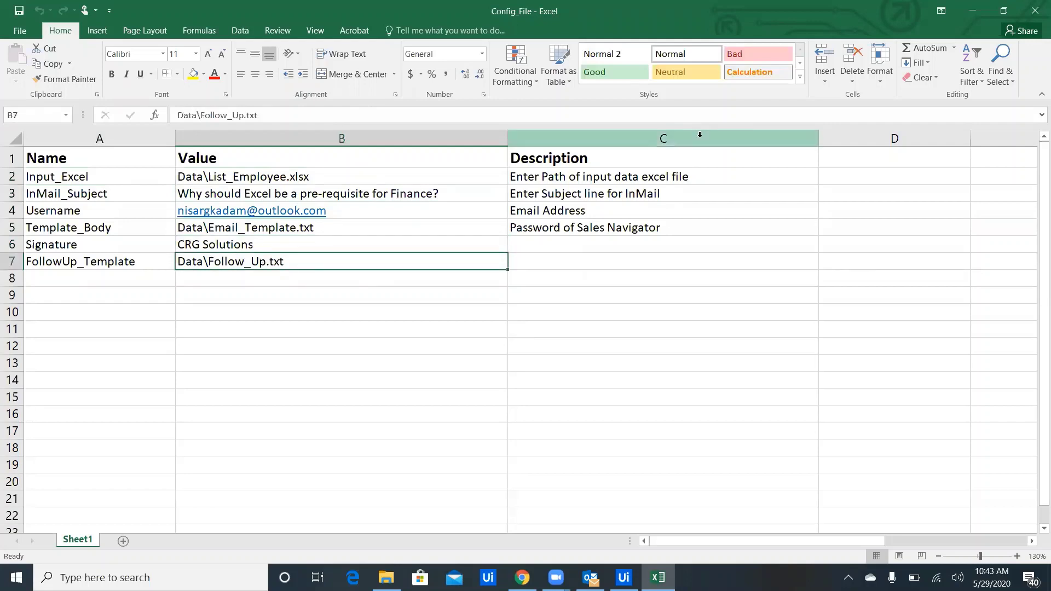
pyautogui.click(973, 8)
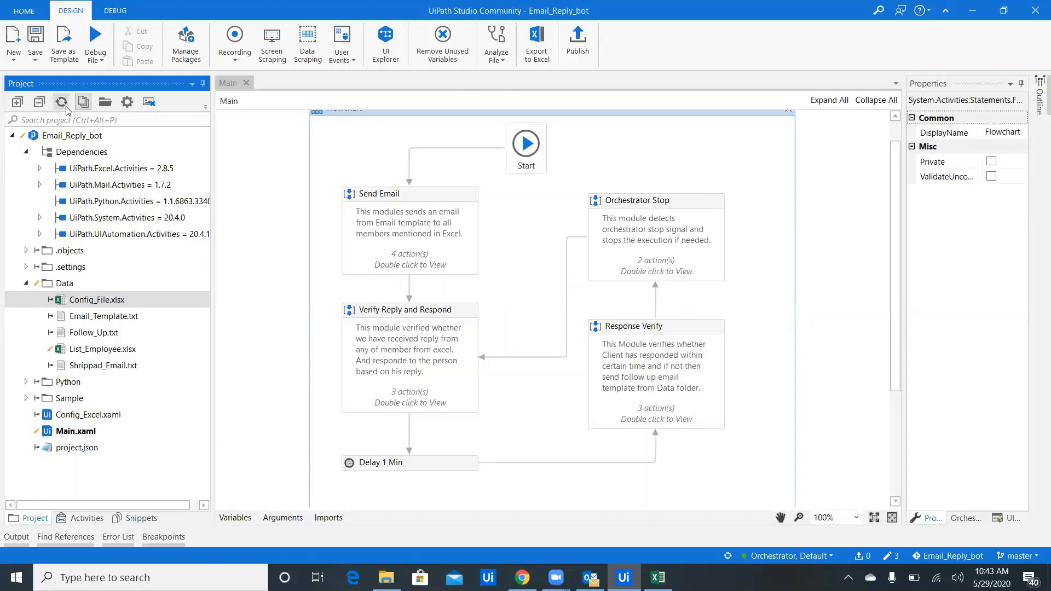
pyautogui.doubleClick(89, 352)
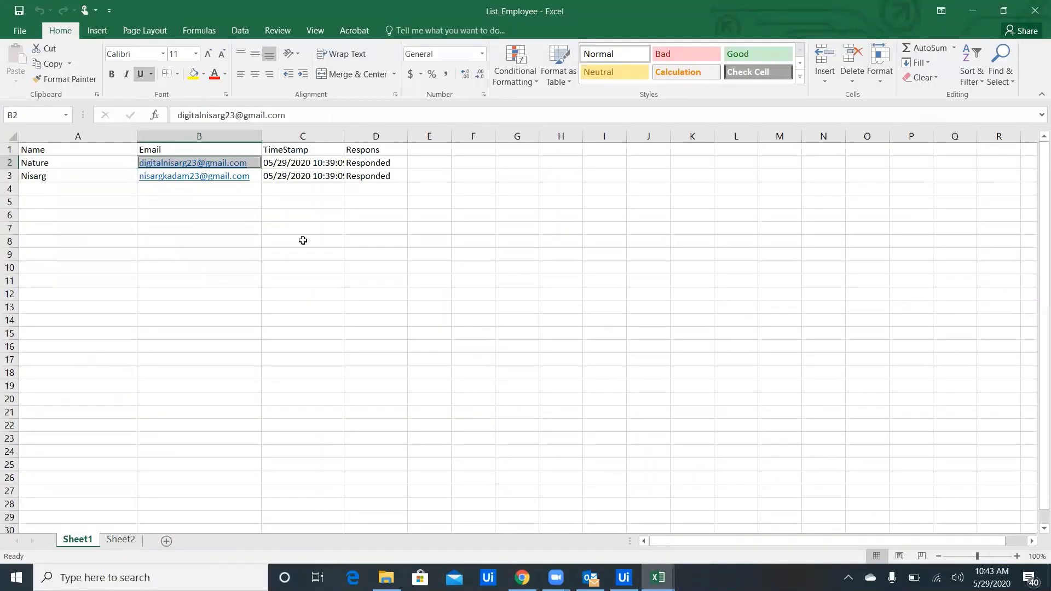
# Step: Check both employees' timestamps in C2–C3 and their 'Responded' statuses in D2–D3
pyautogui.click(306, 164)
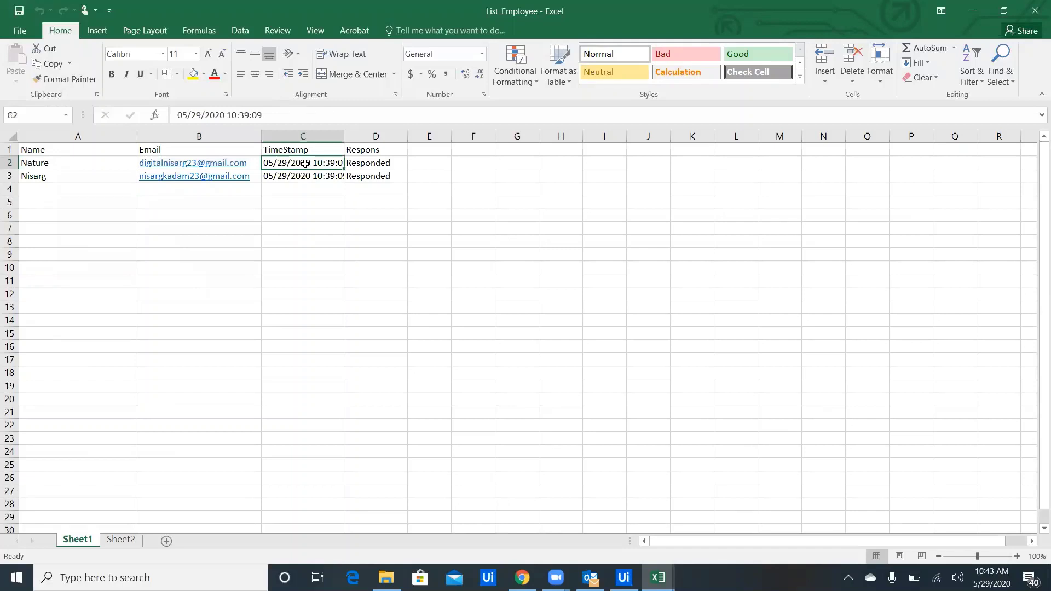
pyautogui.press('Down')
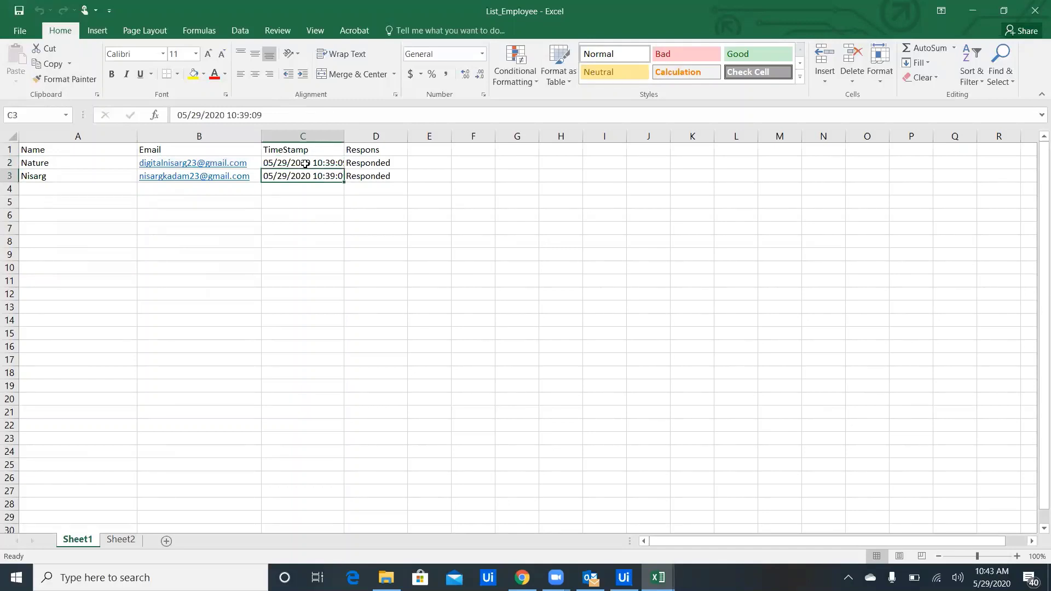
pyautogui.click(306, 164)
pyautogui.press('Right')
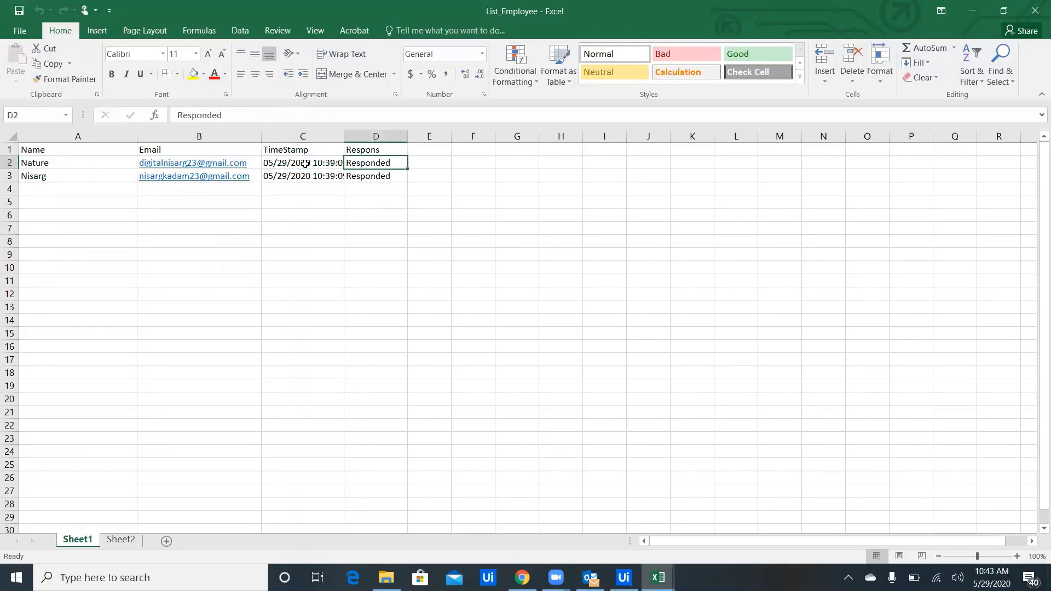
pyautogui.press('Down')
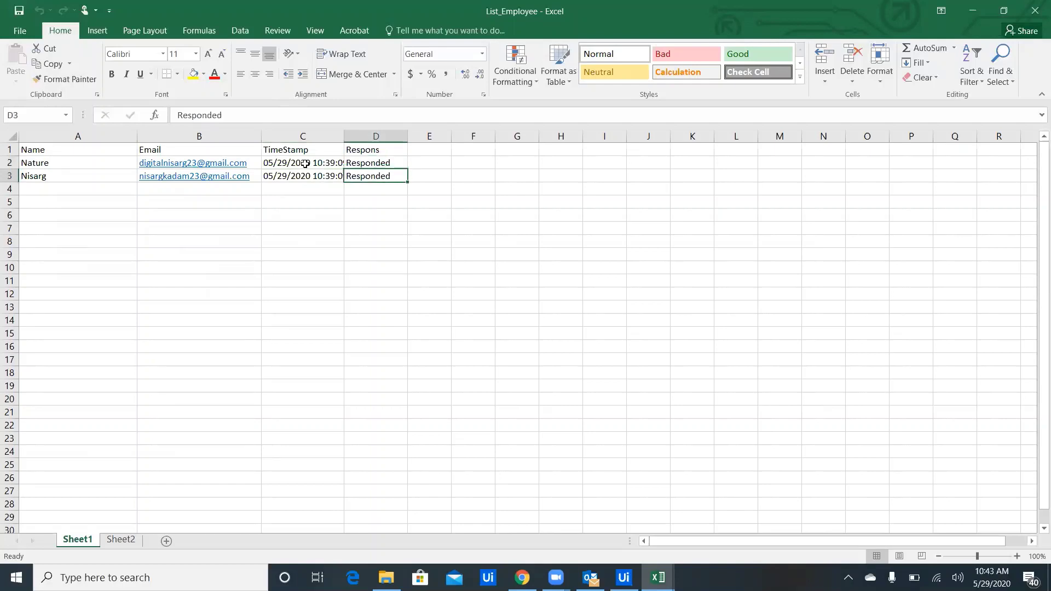
pyautogui.press('Up')
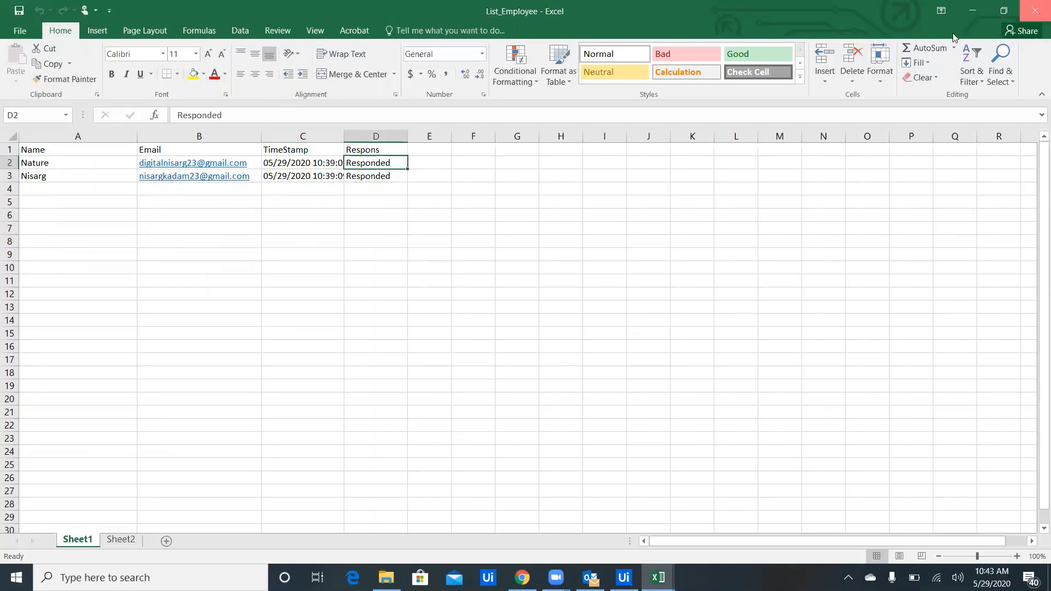